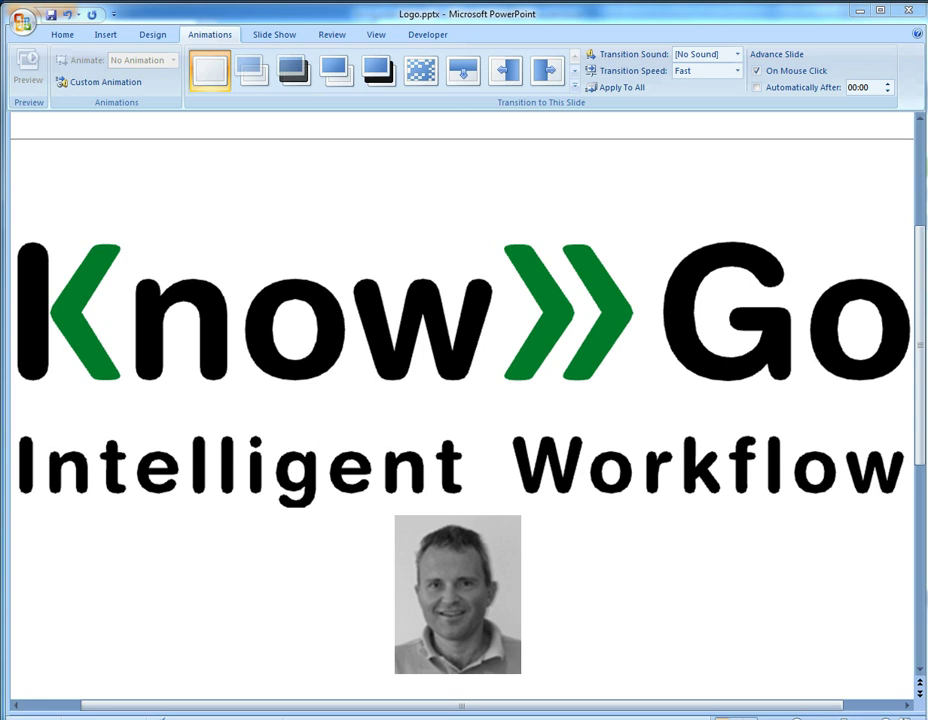
Step: Switch to the KnowGo permit application window in Firefox
mouse_move(548, 715)
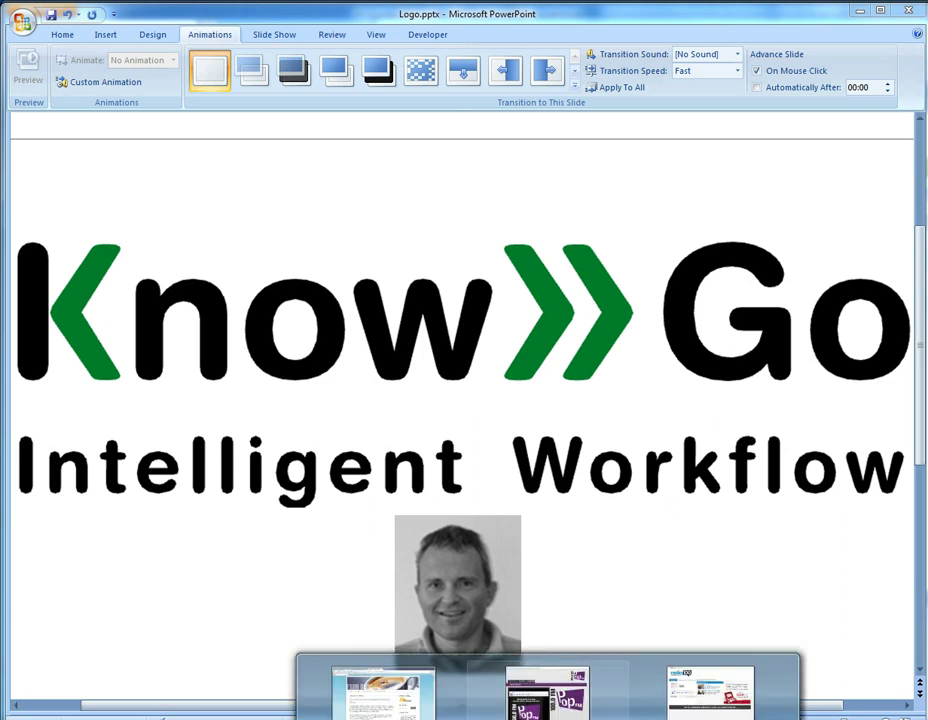
left_click(729, 683)
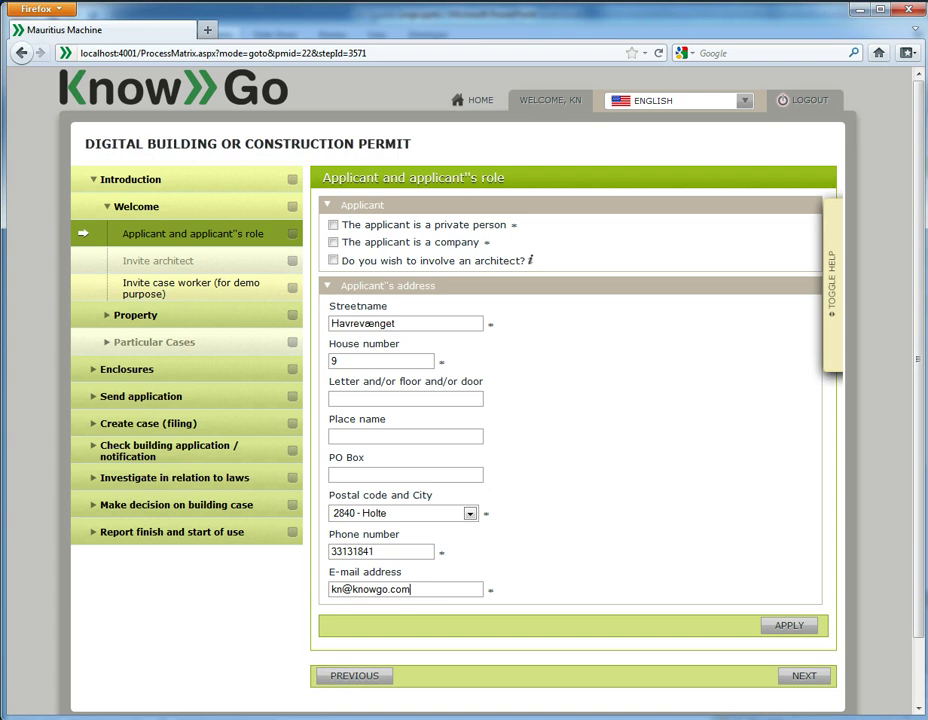
mouse_move(810, 476)
Step: Expand and collapse the Introduction, Welcome and Property sections to show the applicant step
left_click(166, 188)
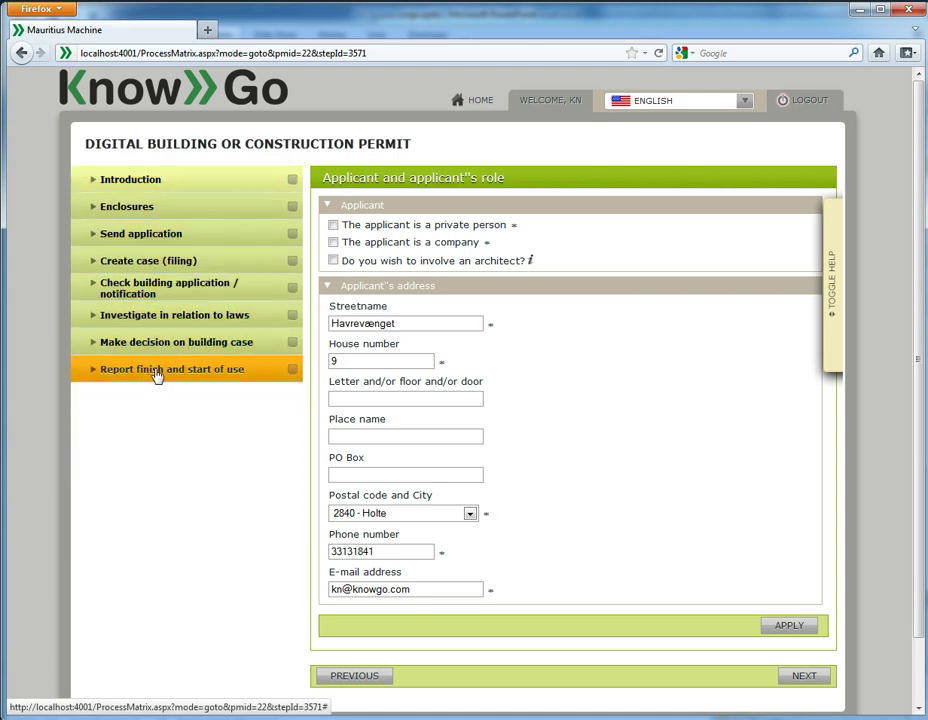
left_click(179, 188)
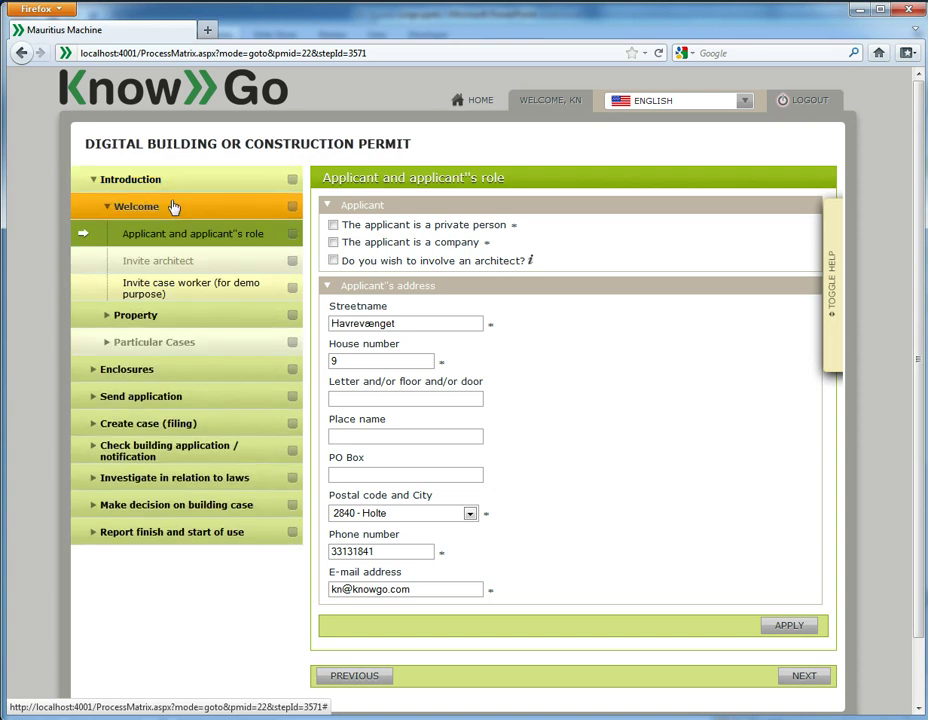
left_click(173, 207)
left_click(166, 240)
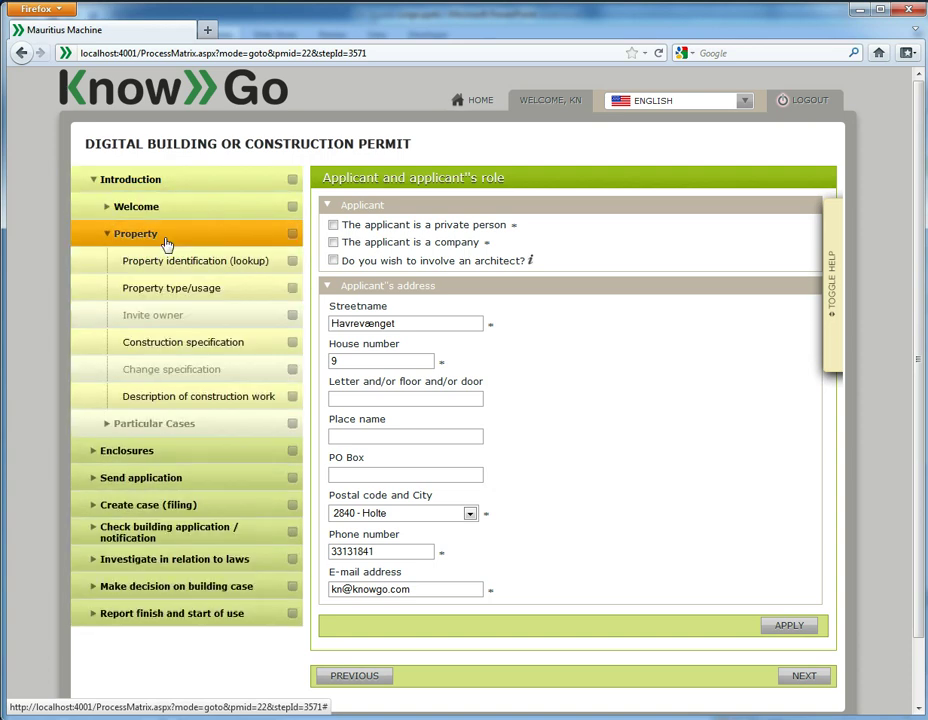
left_click(166, 240)
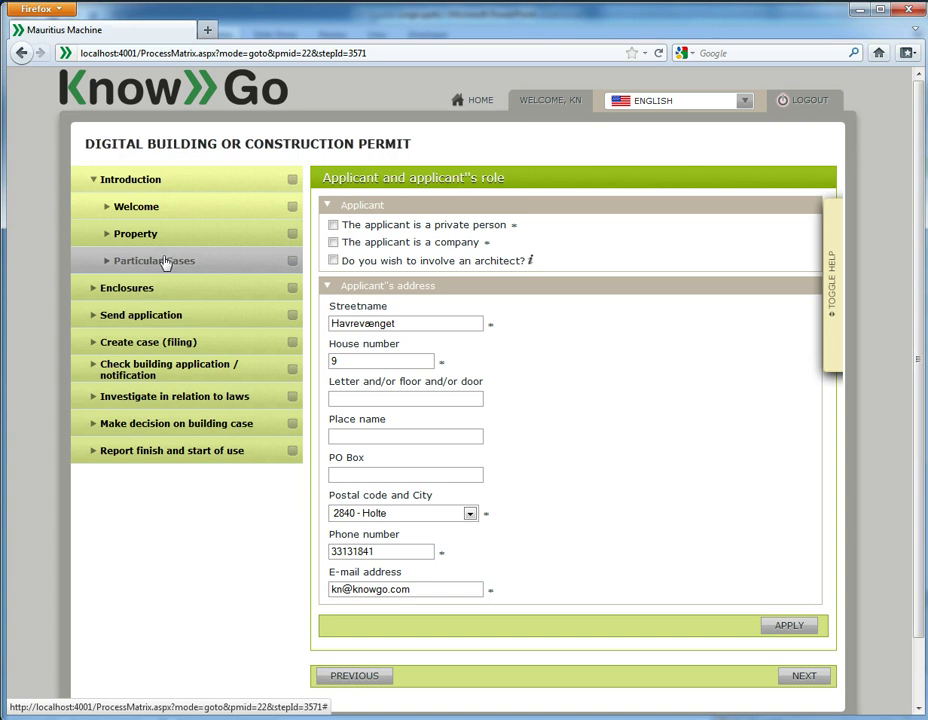
left_click(148, 212)
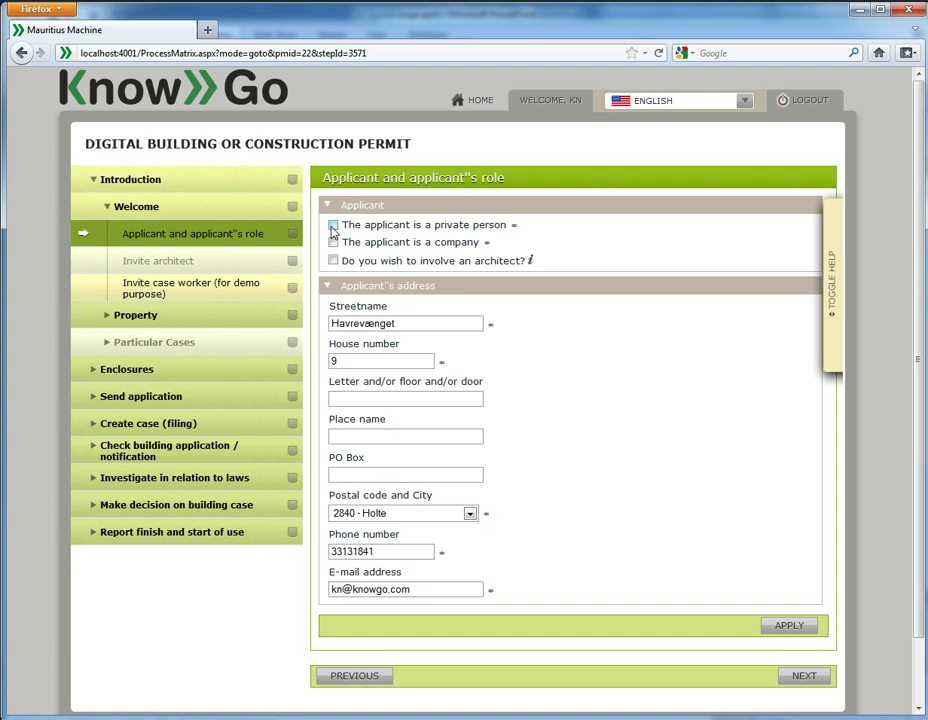
Step: Mark the applicant as a private person and enter the applicant's first name
left_click(333, 226)
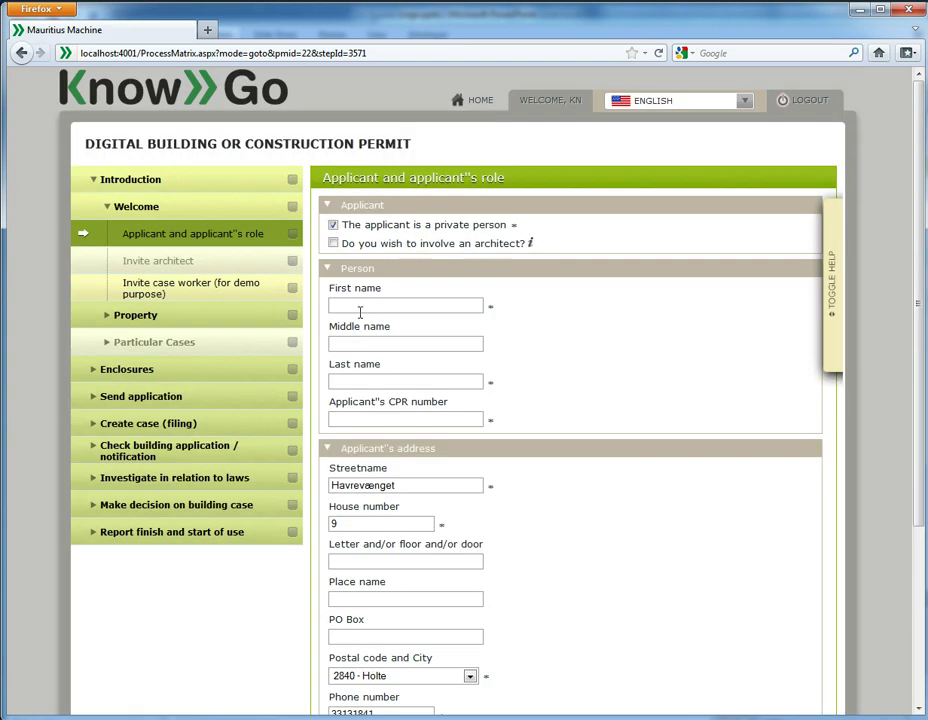
left_click(362, 310)
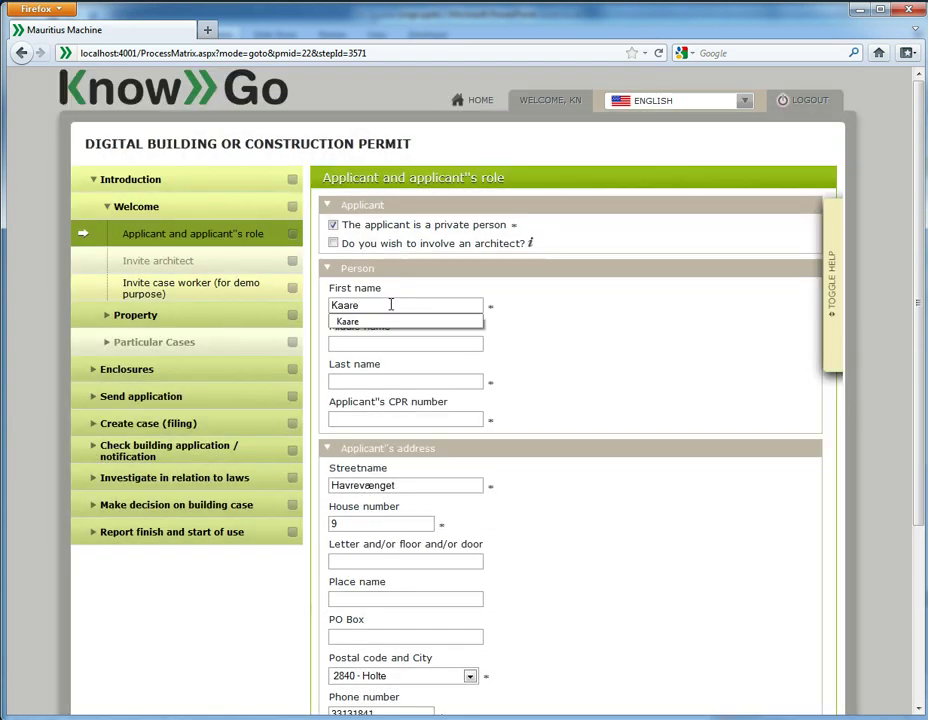
key("Tab")
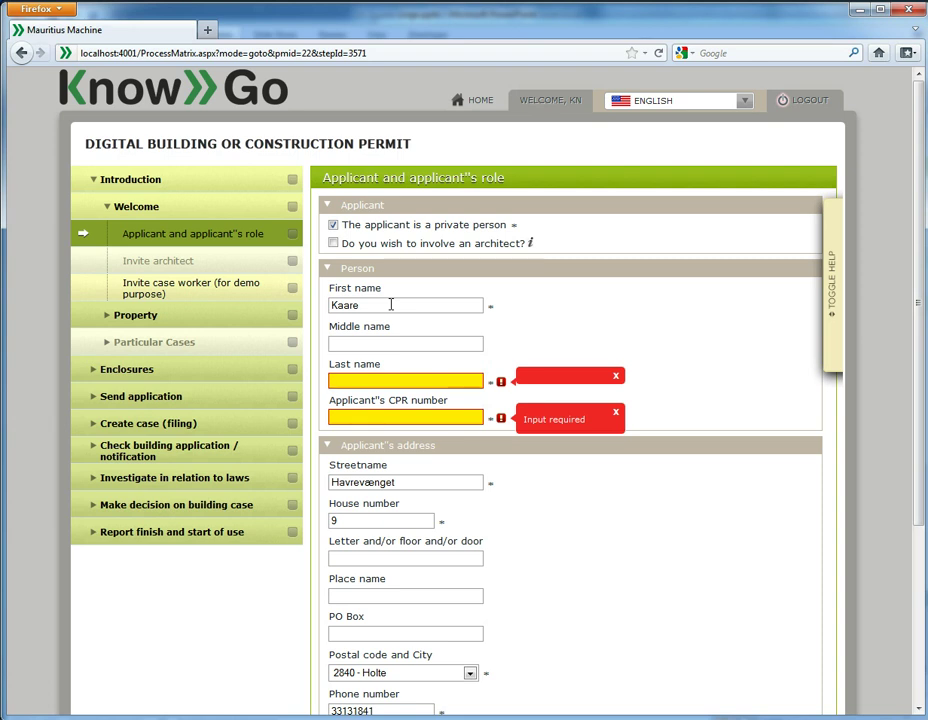
Step: Enter the applicant's last name and CPR number, accepting the suggested values
left_click(379, 377)
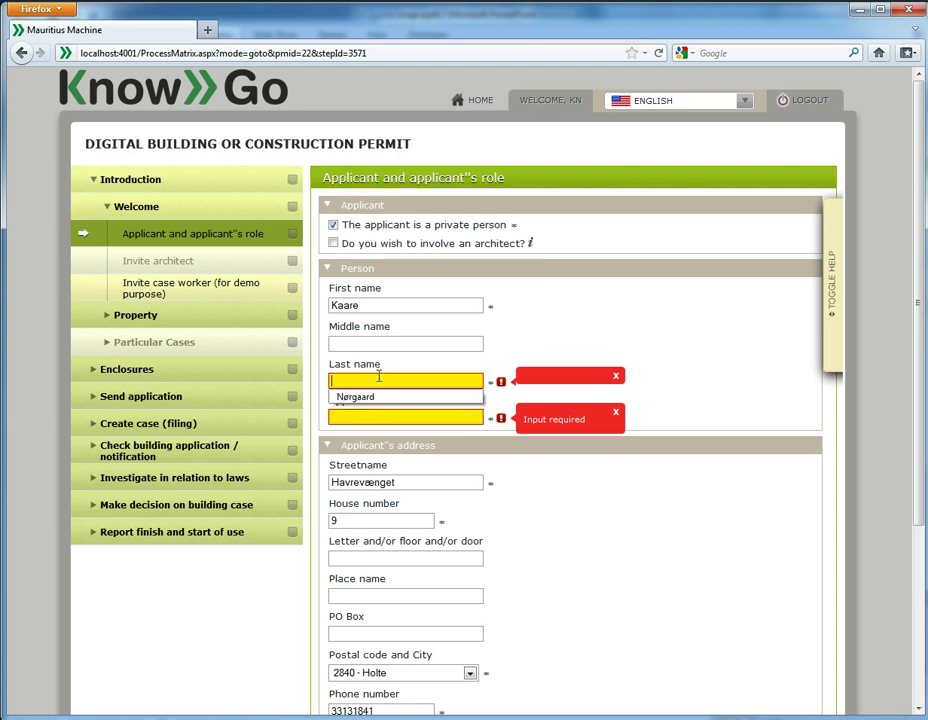
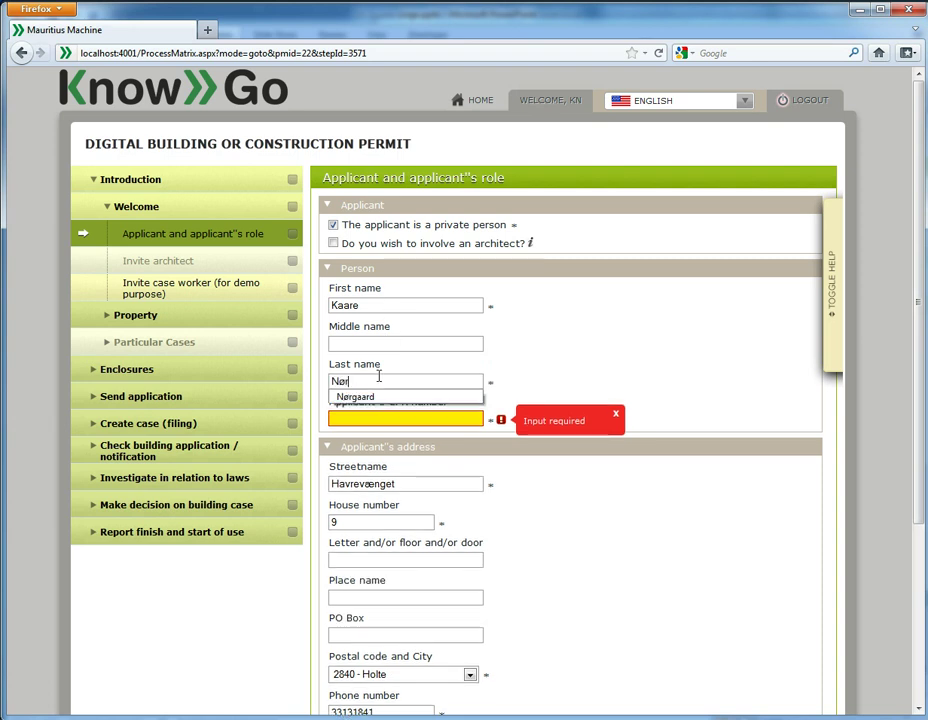
left_click(352, 398)
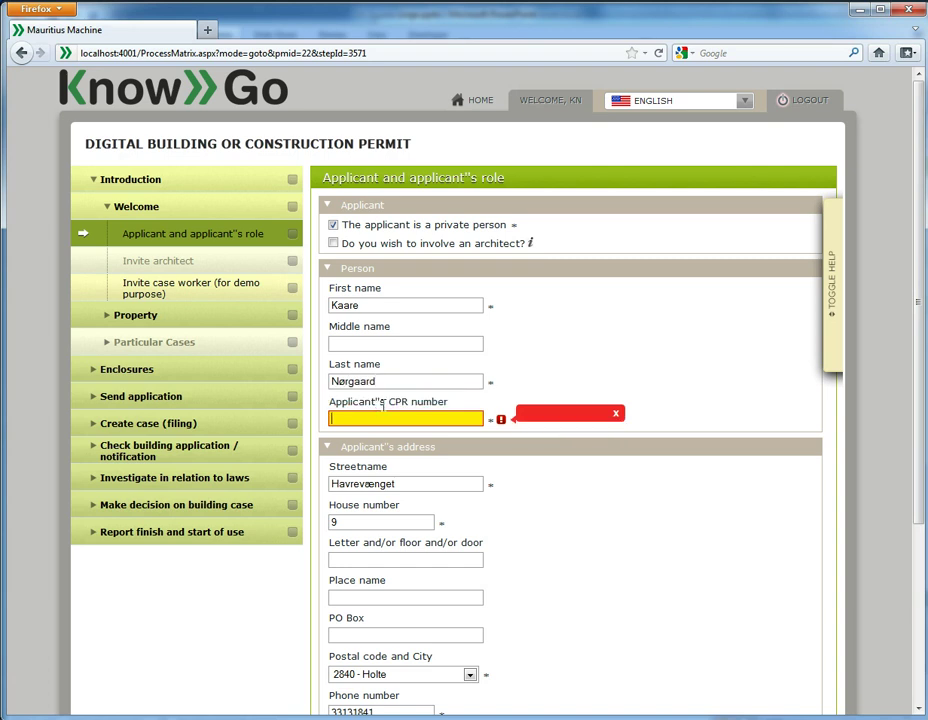
key("Tab")
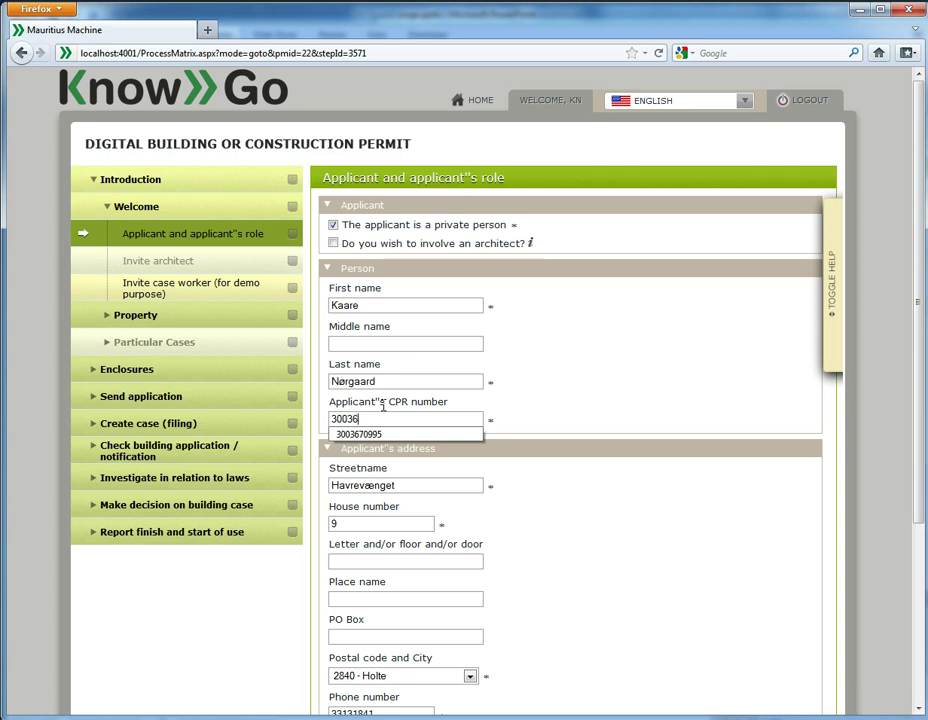
key("Down")
key("Return")
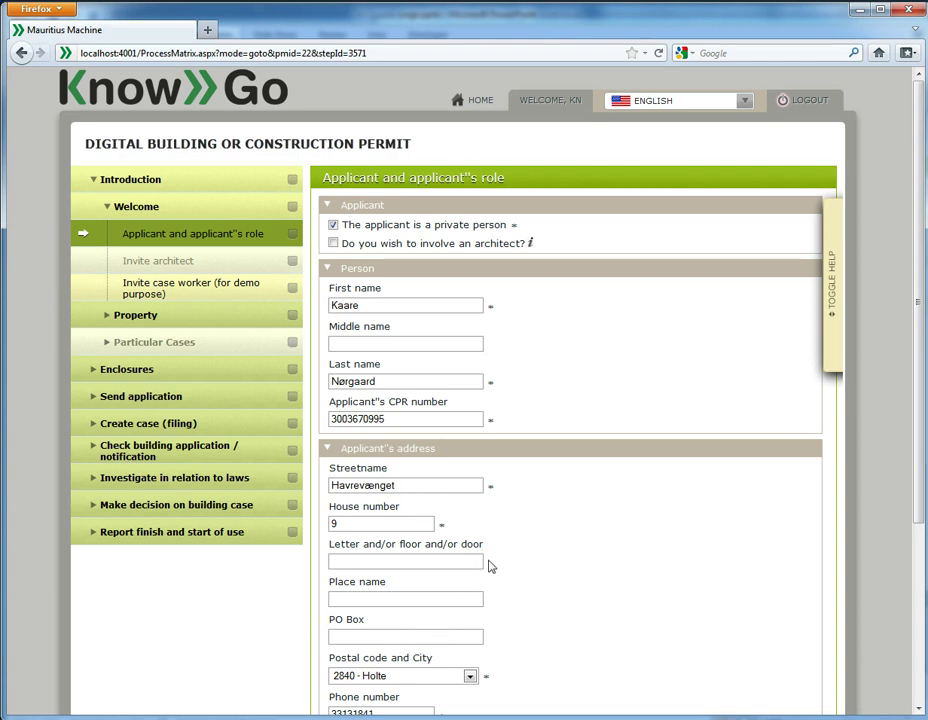
scroll(493, 555, "down", 1)
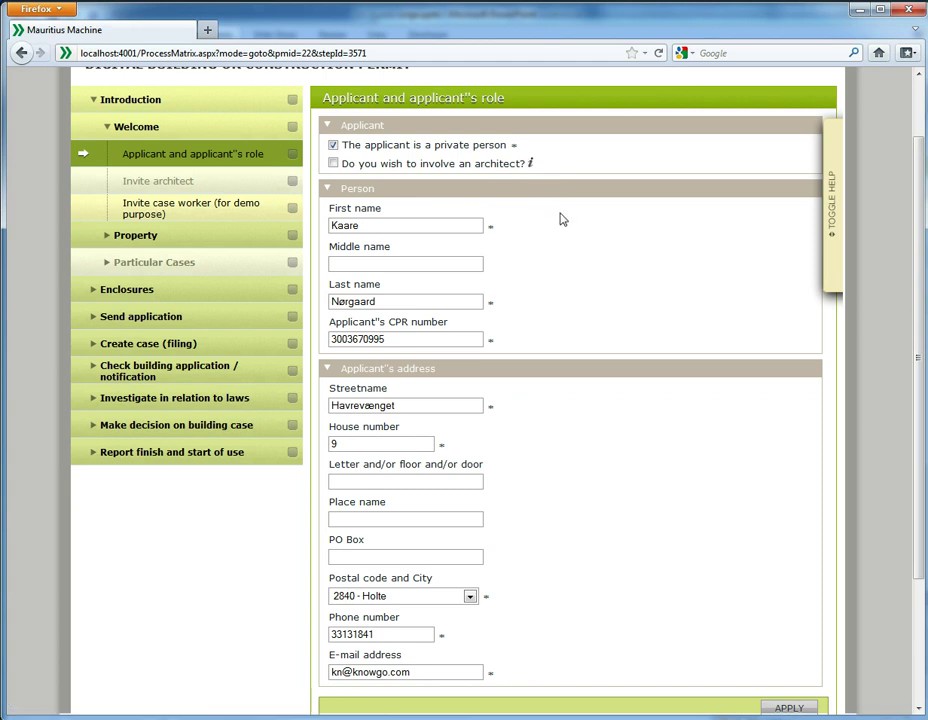
mouse_move(531, 170)
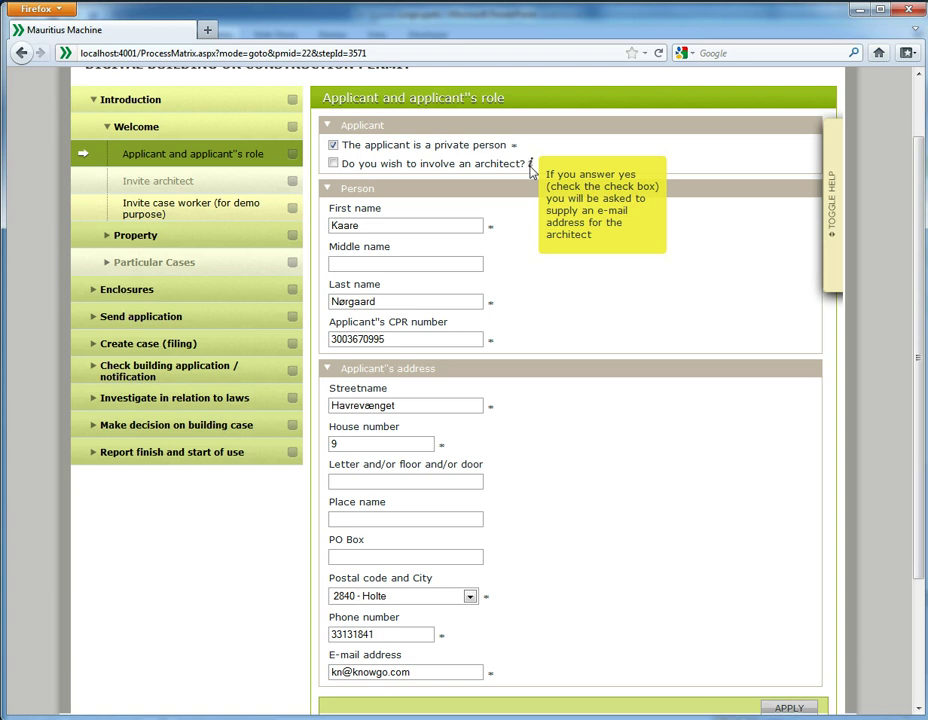
left_click(833, 222)
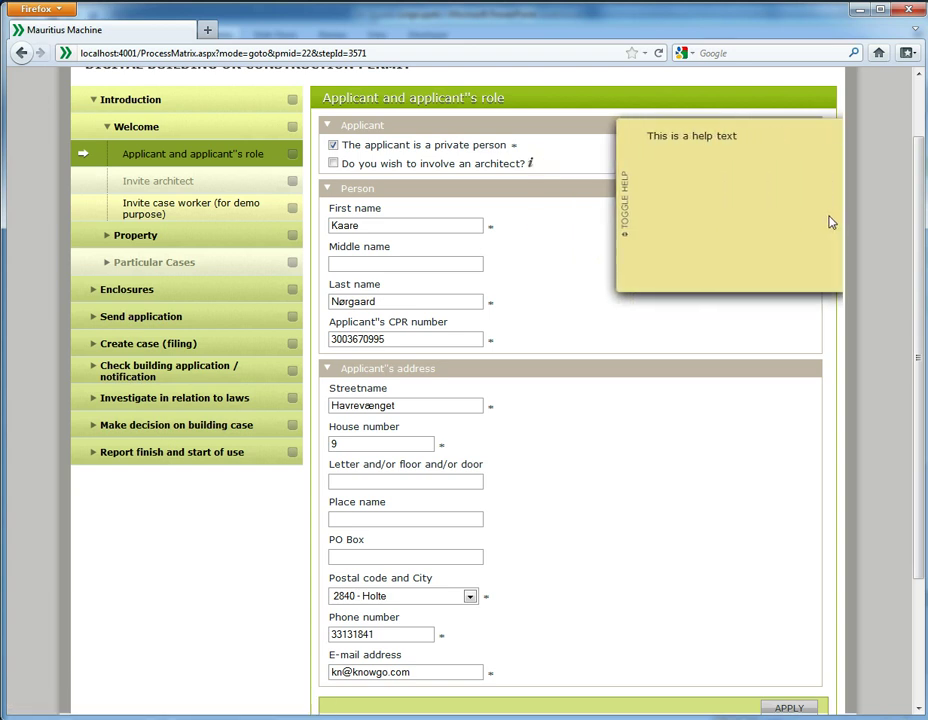
scroll(816, 223, "down", 3)
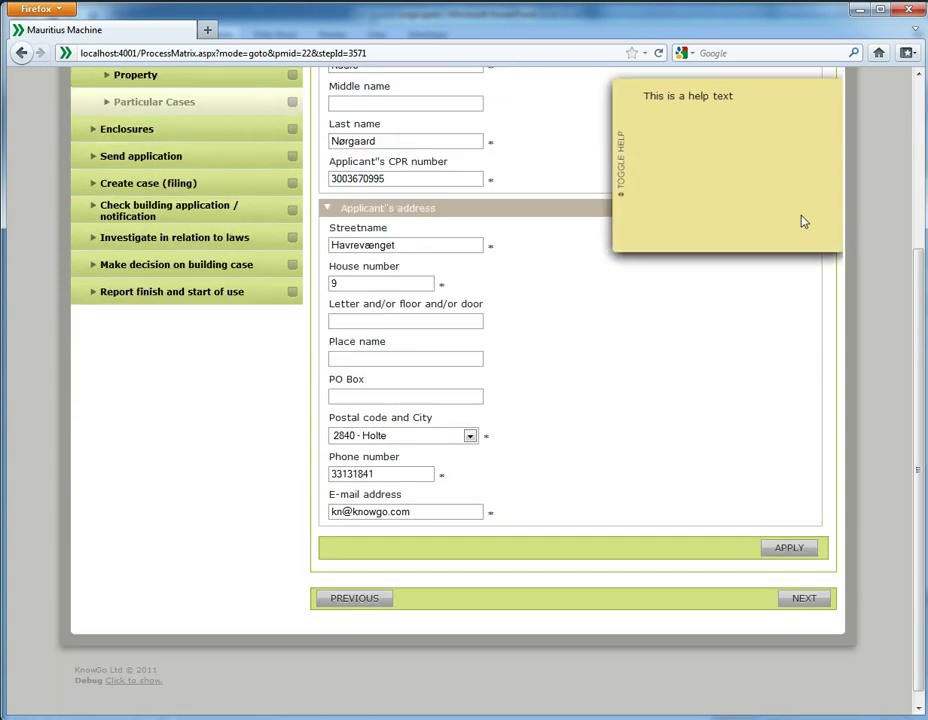
left_click(798, 220)
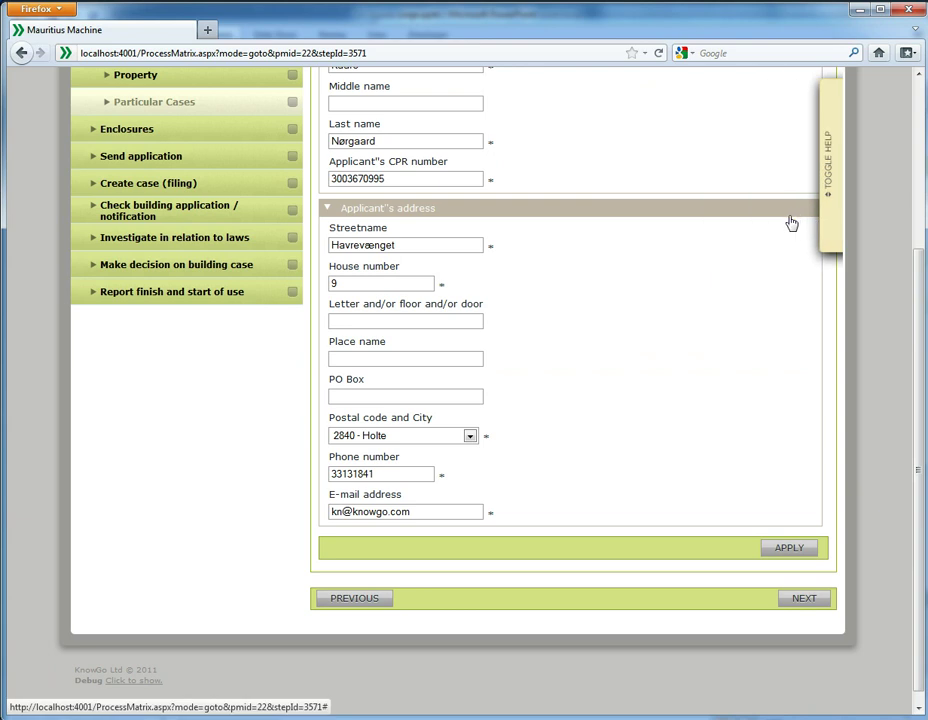
Step: Invite the case worker by e-mail with a password, expiring 02-01-2012, and continue
left_click(803, 600)
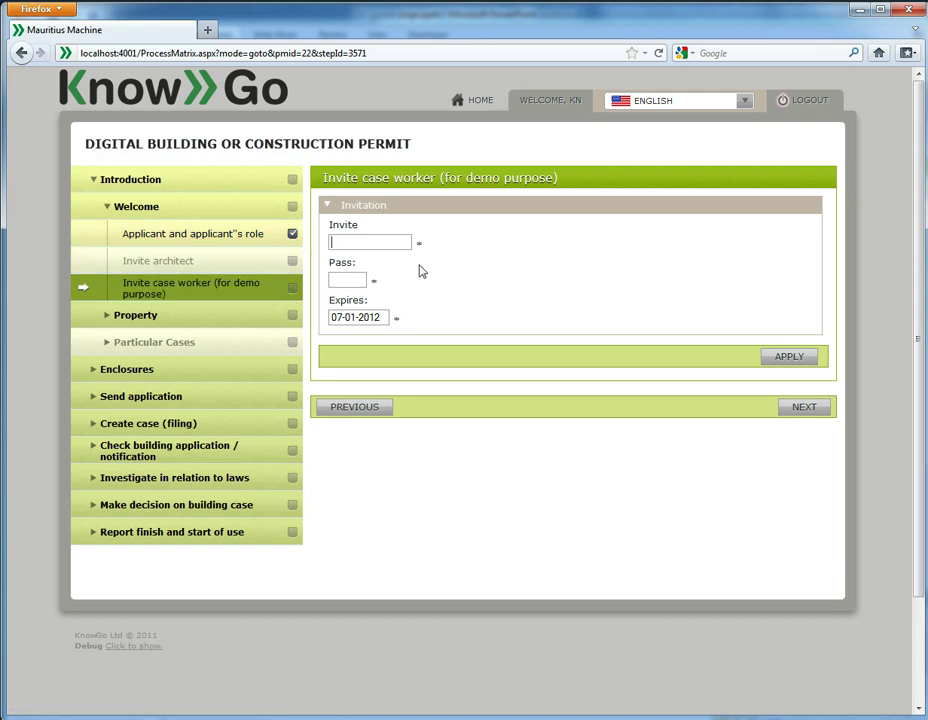
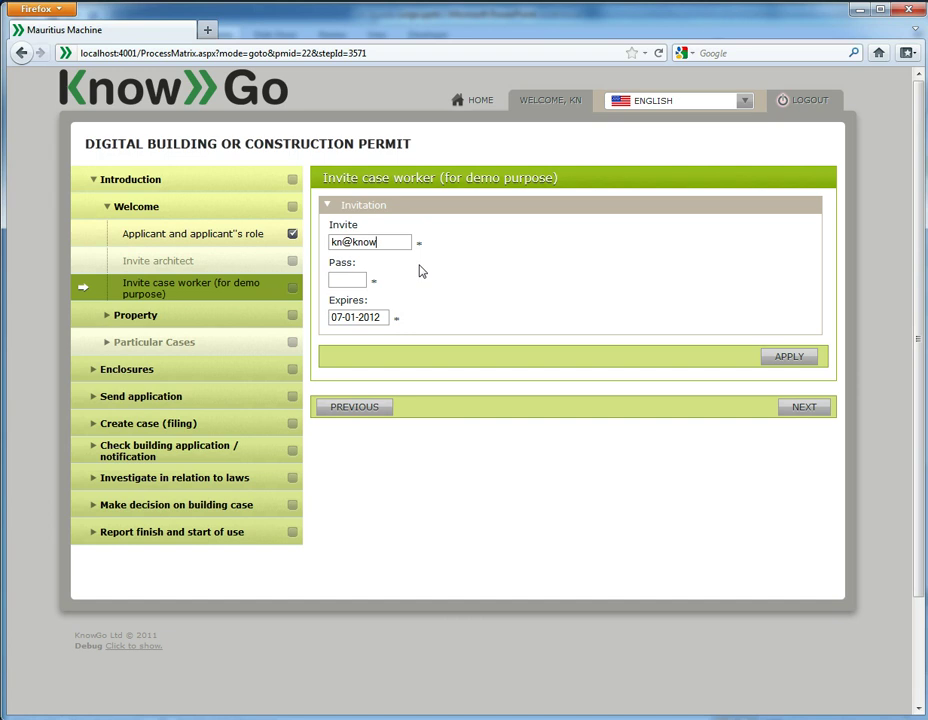
left_click(380, 317)
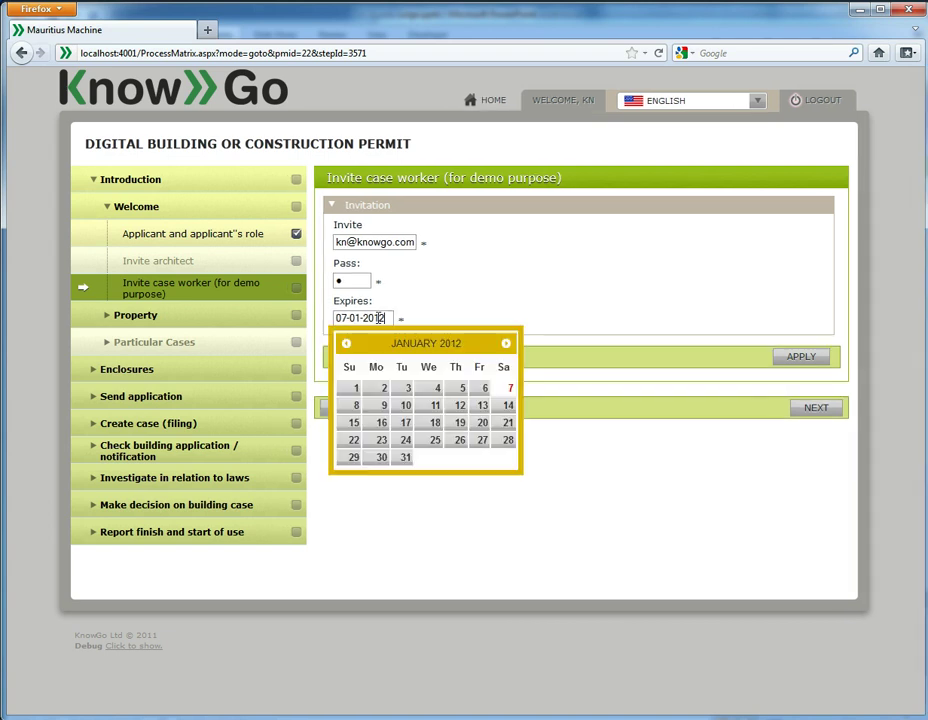
left_click(380, 392)
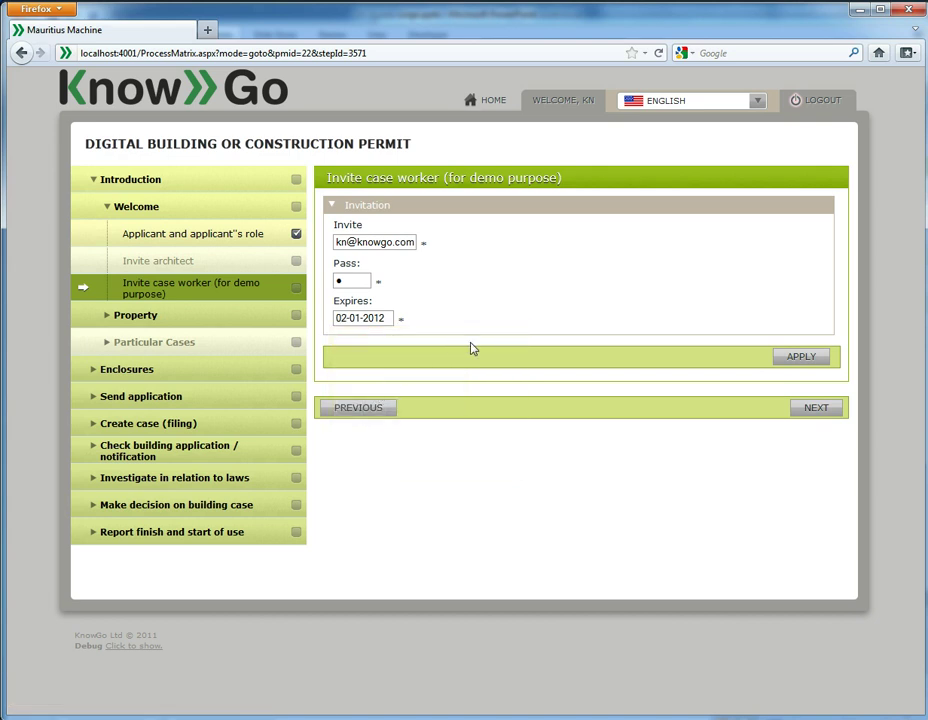
left_click(806, 410)
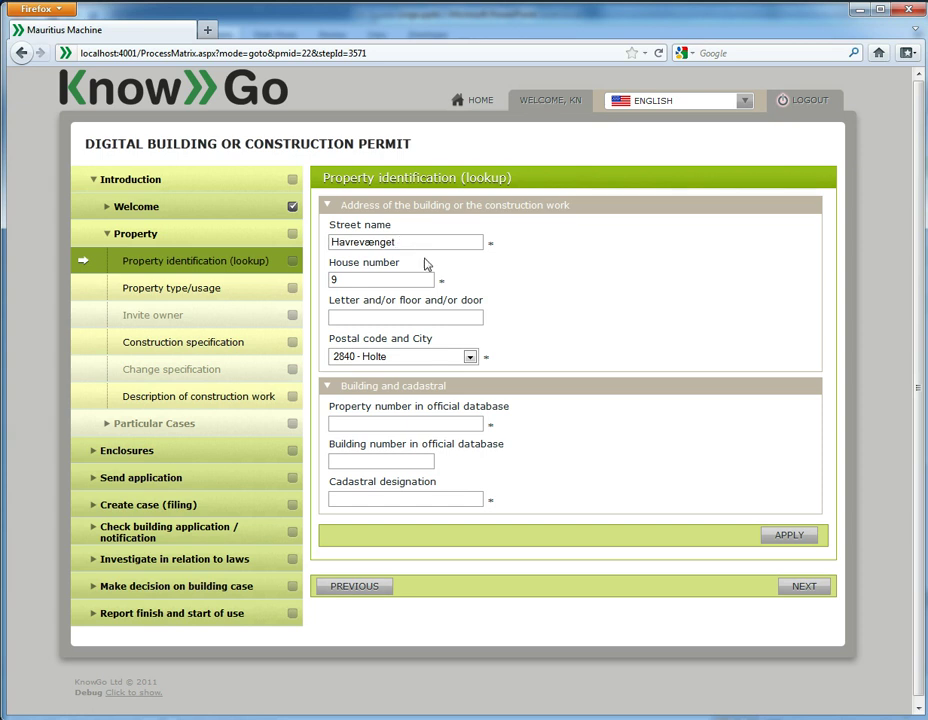
Step: Enter property number 2 and cadastral designation 3, then continue to property type/usage
left_click(423, 424)
type("2")
left_click(441, 500)
type("3fg")
left_click(806, 588)
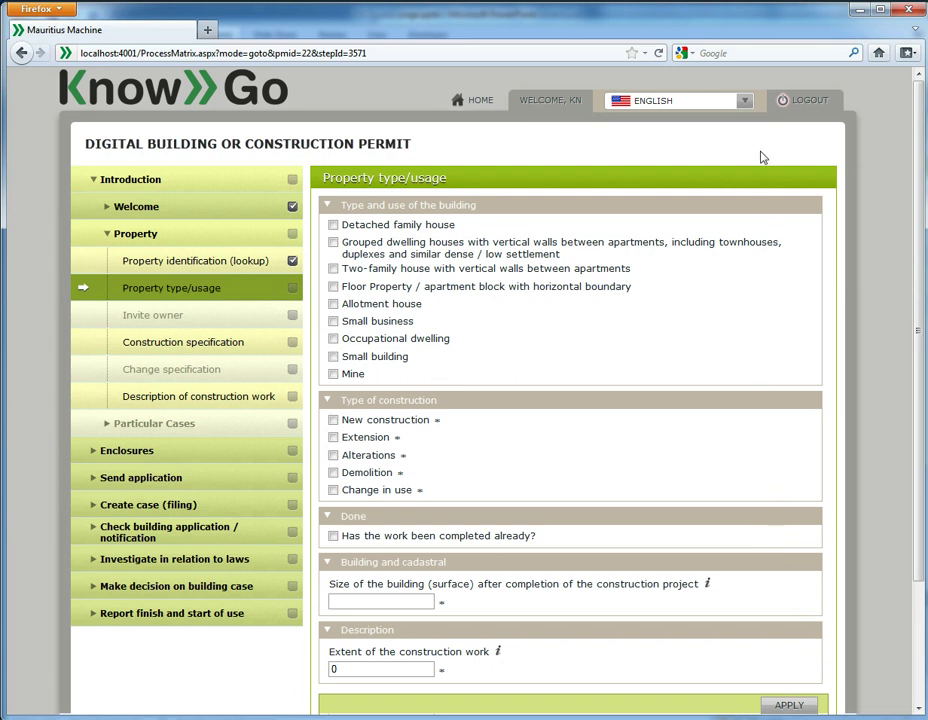
left_click(744, 102)
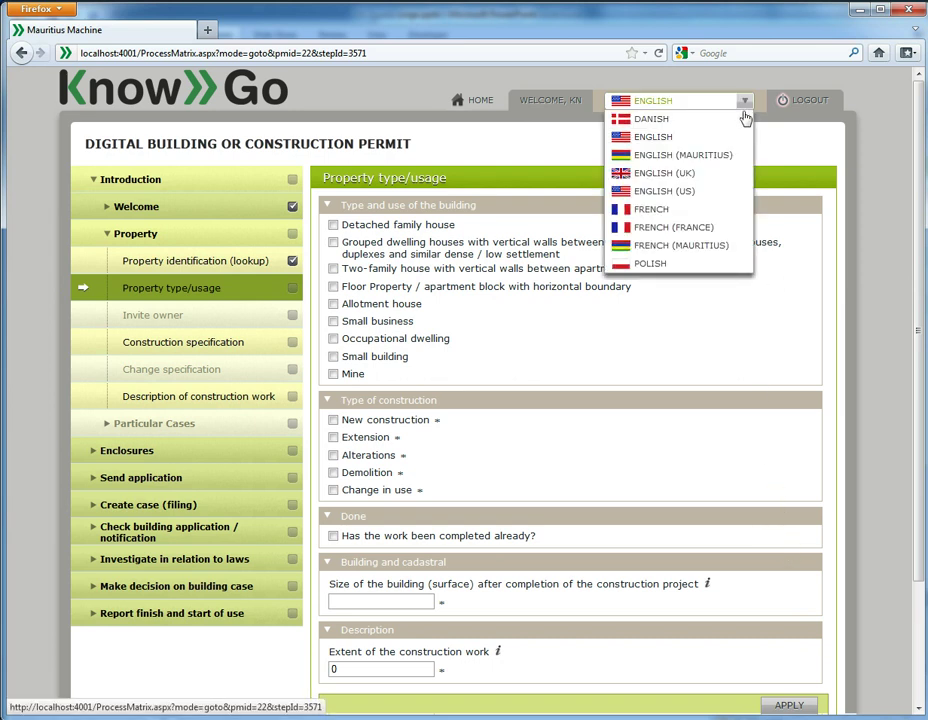
left_click(744, 120)
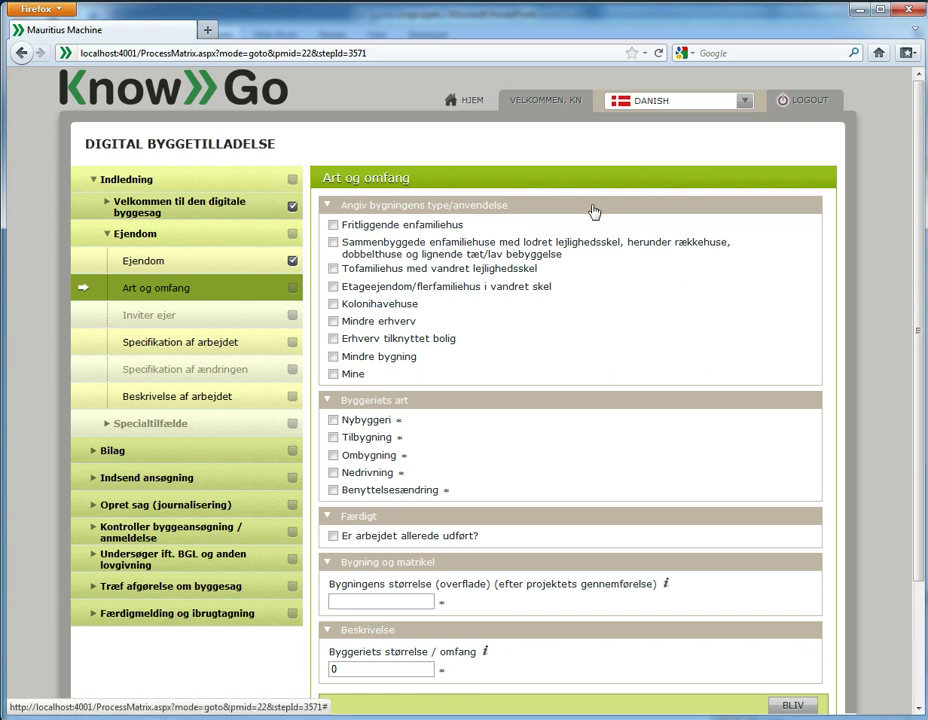
scroll(600, 240, "down", 3)
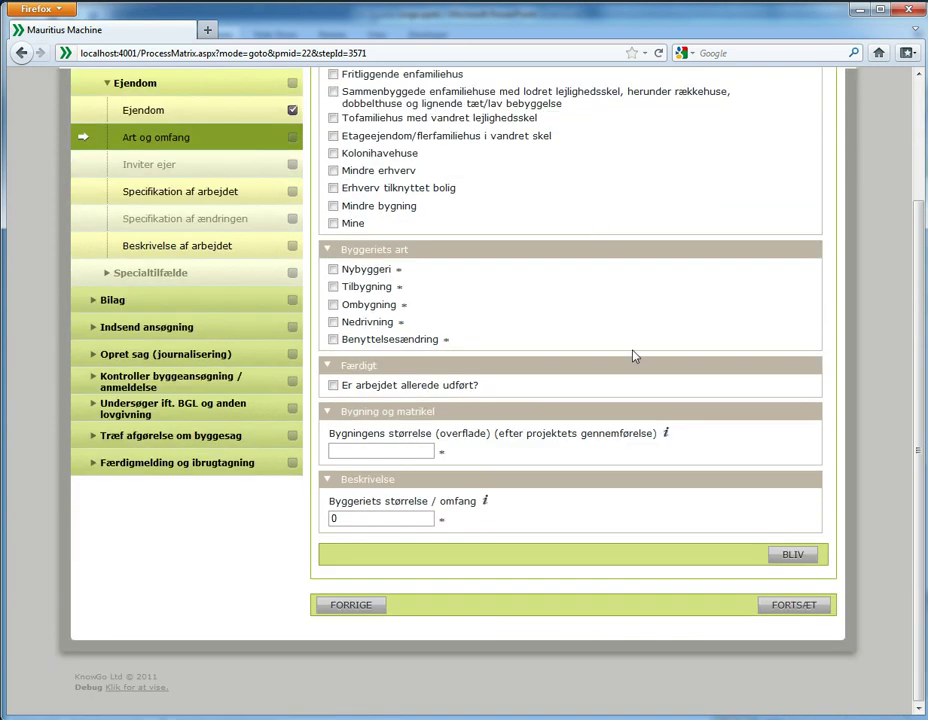
left_click(795, 562)
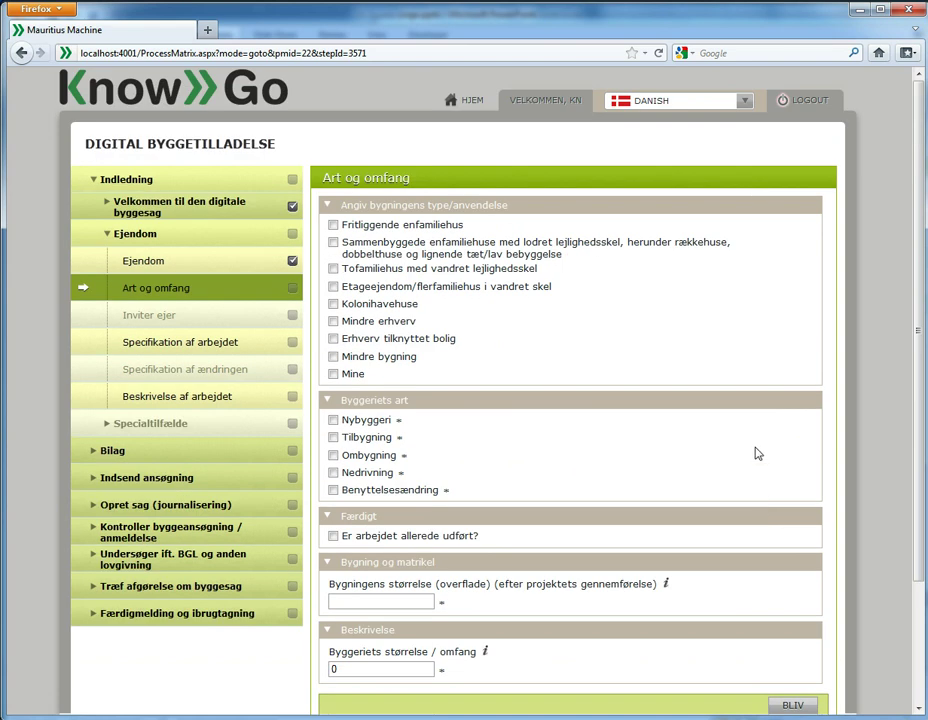
left_click(742, 100)
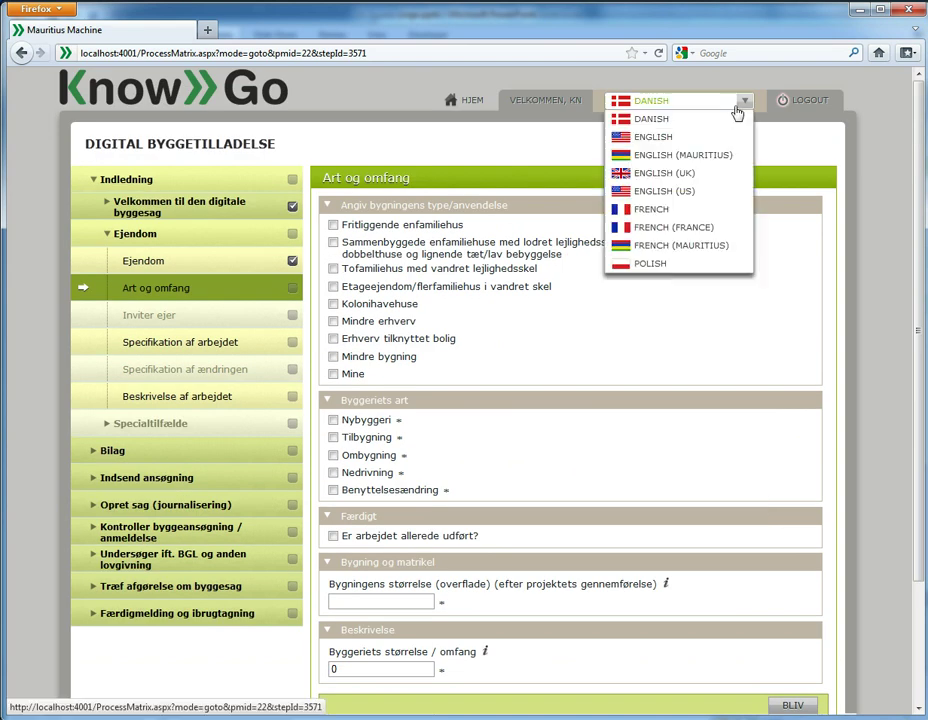
left_click(735, 140)
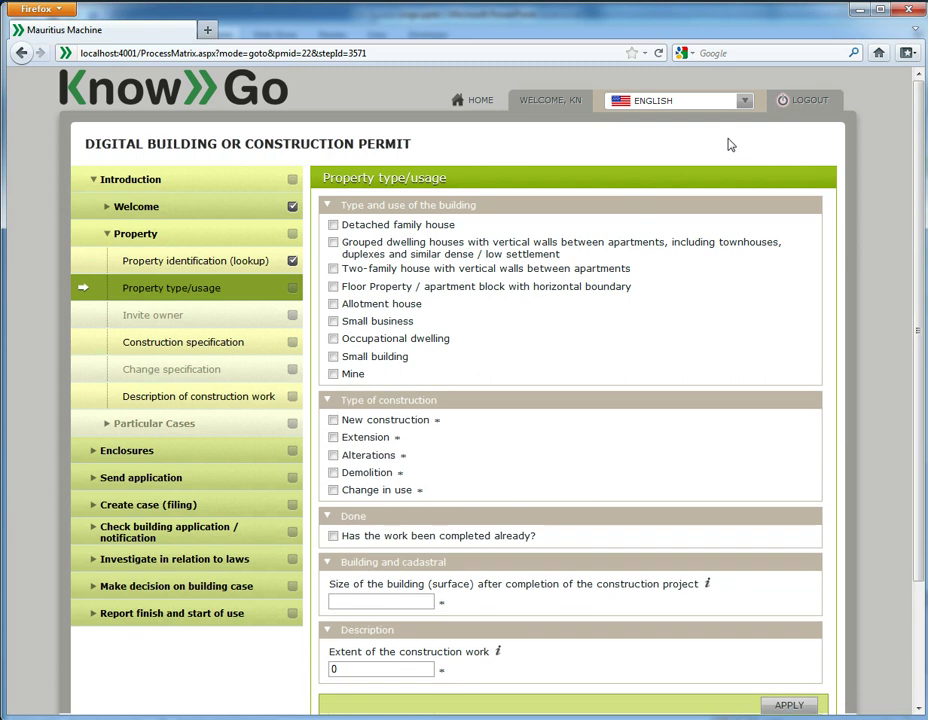
Step: Record a detached family house extension with size 179 and extent 15, and apply
left_click(334, 226)
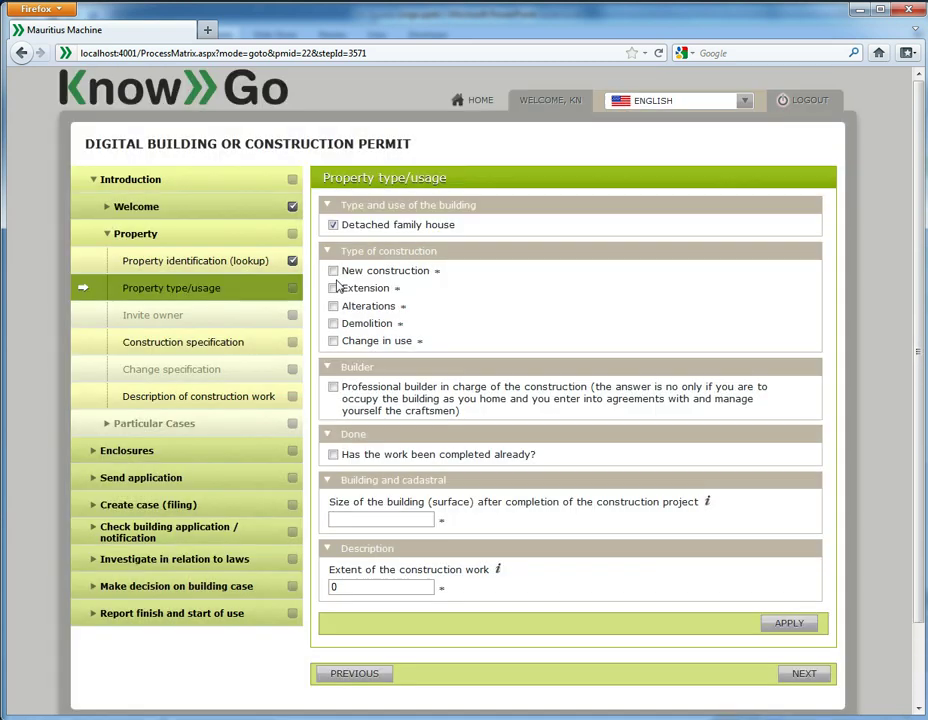
left_click(334, 288)
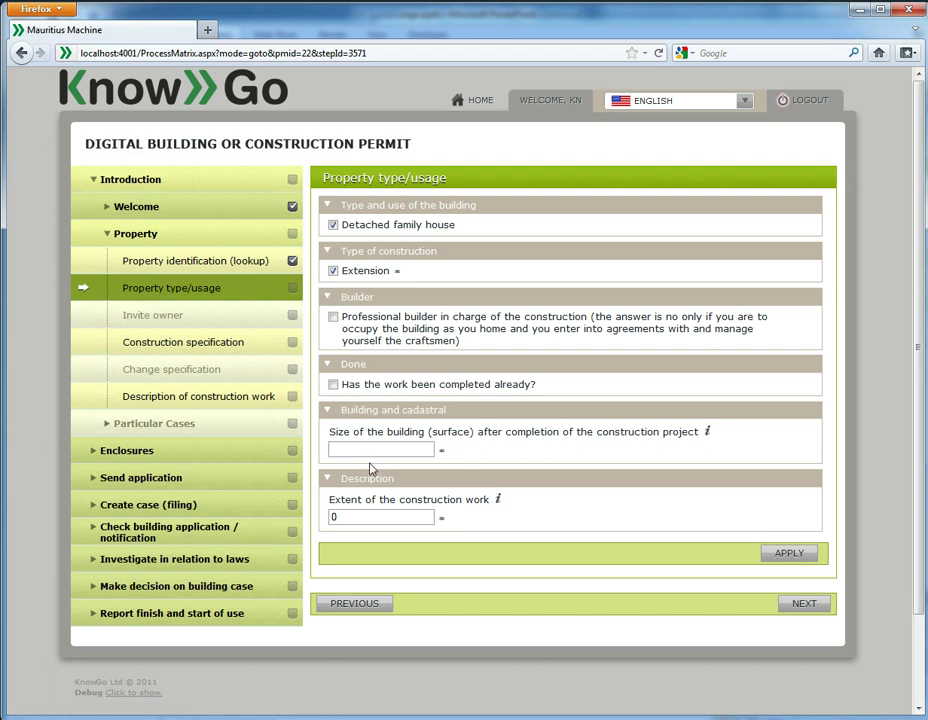
type("179")
key("Tab")
type("15")
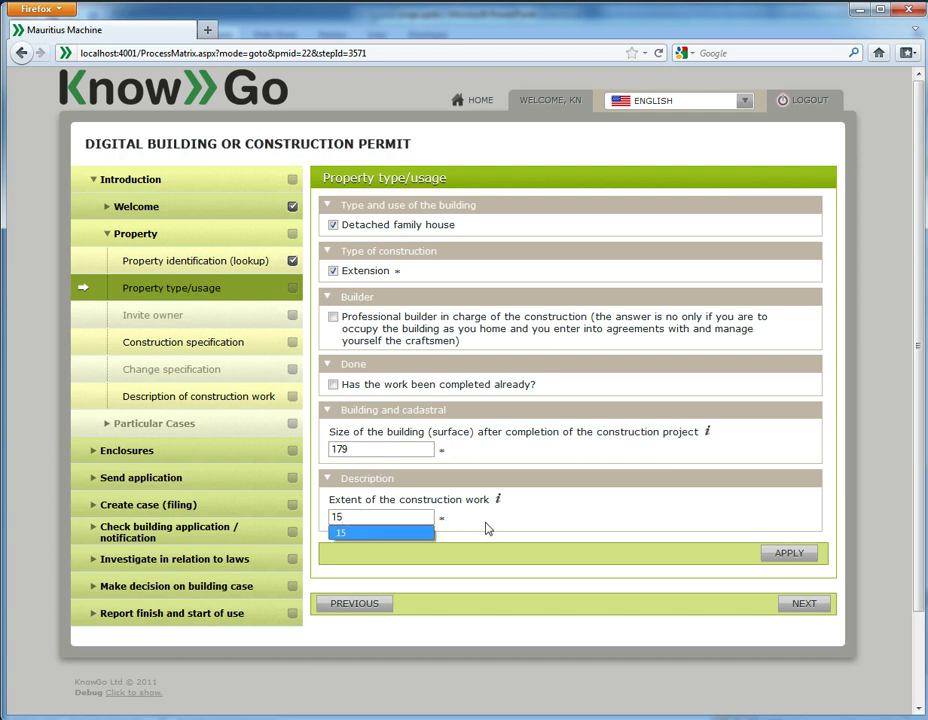
left_click(795, 559)
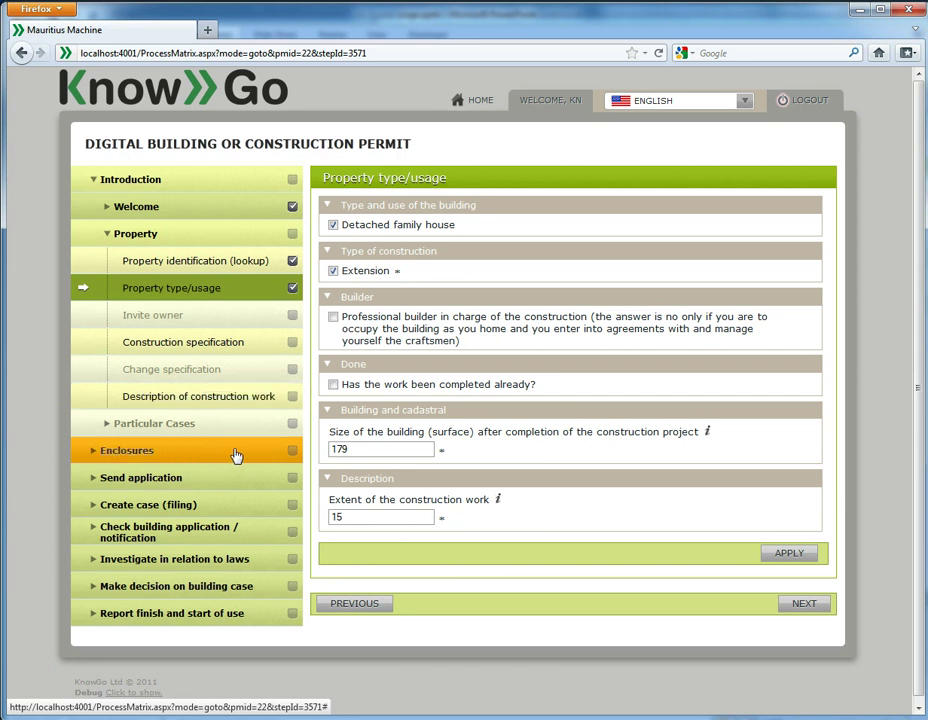
Step: Attach efterliv data.xlsx to the Plan 1:50 enclosure, then collapse Enclosures
left_click(147, 452)
left_click(165, 481)
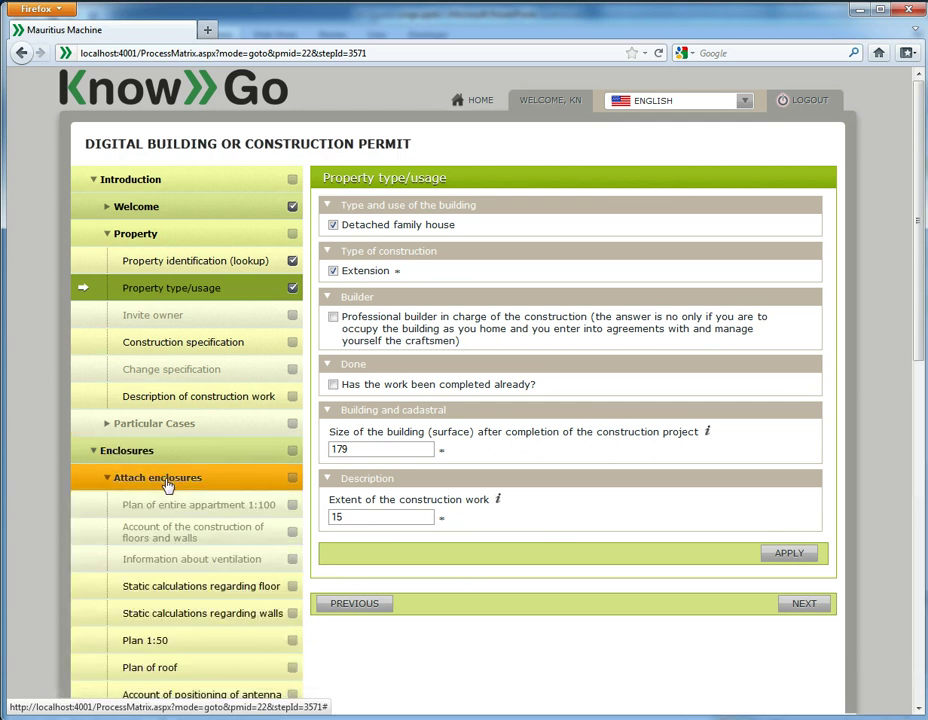
left_click(172, 652)
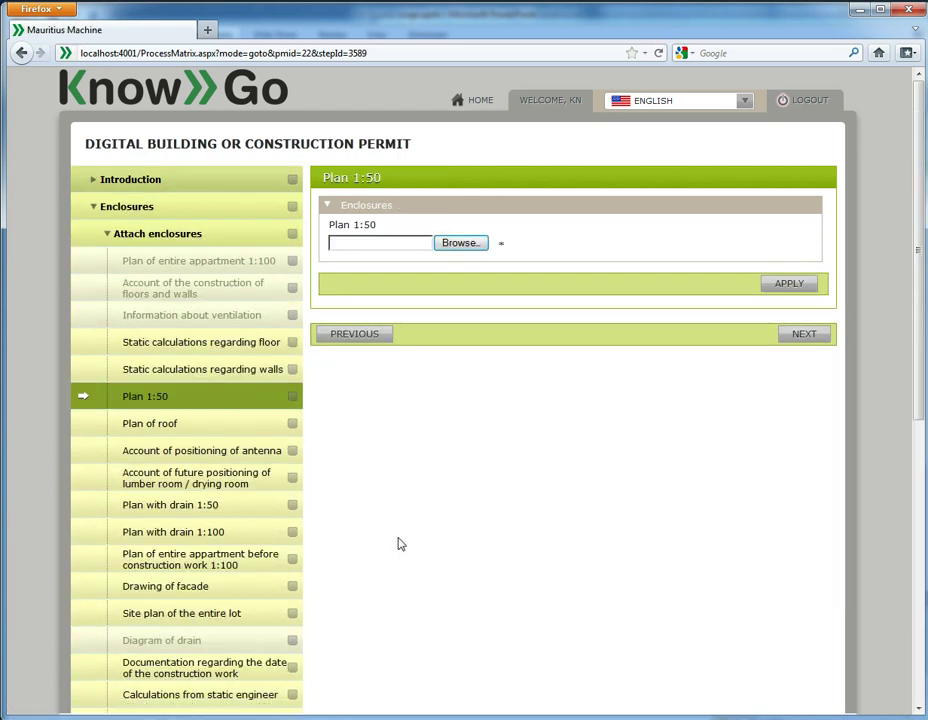
left_click(450, 245)
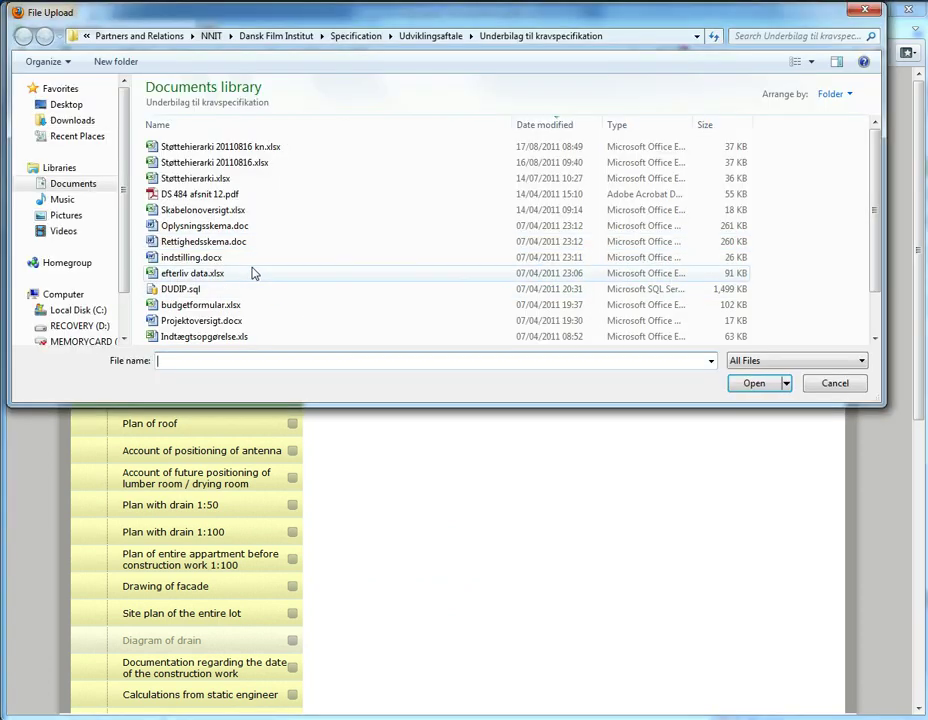
left_click(253, 273)
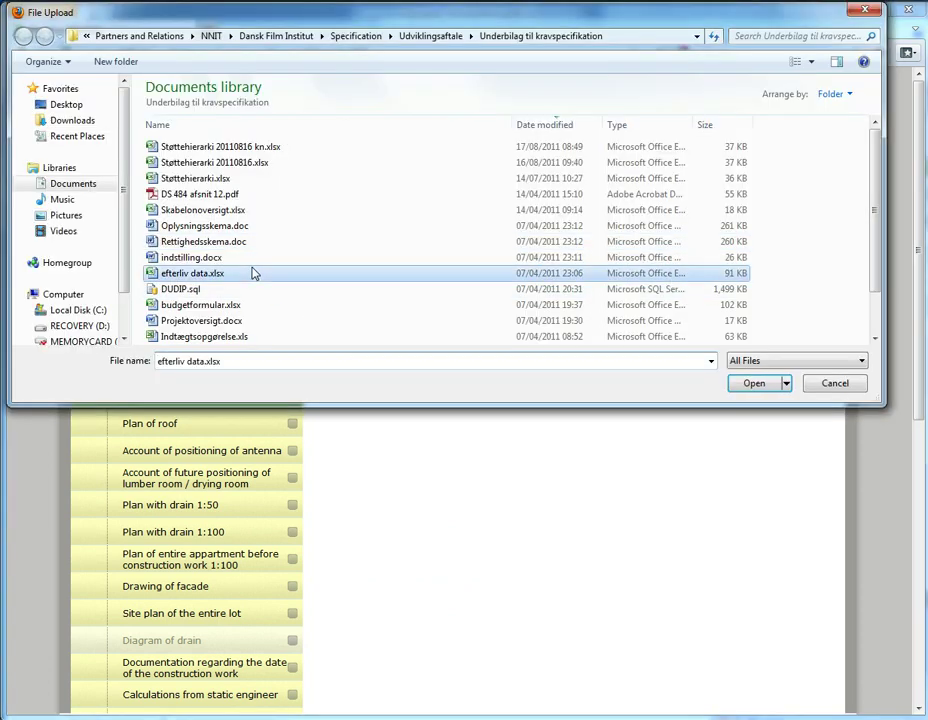
double_click(253, 273)
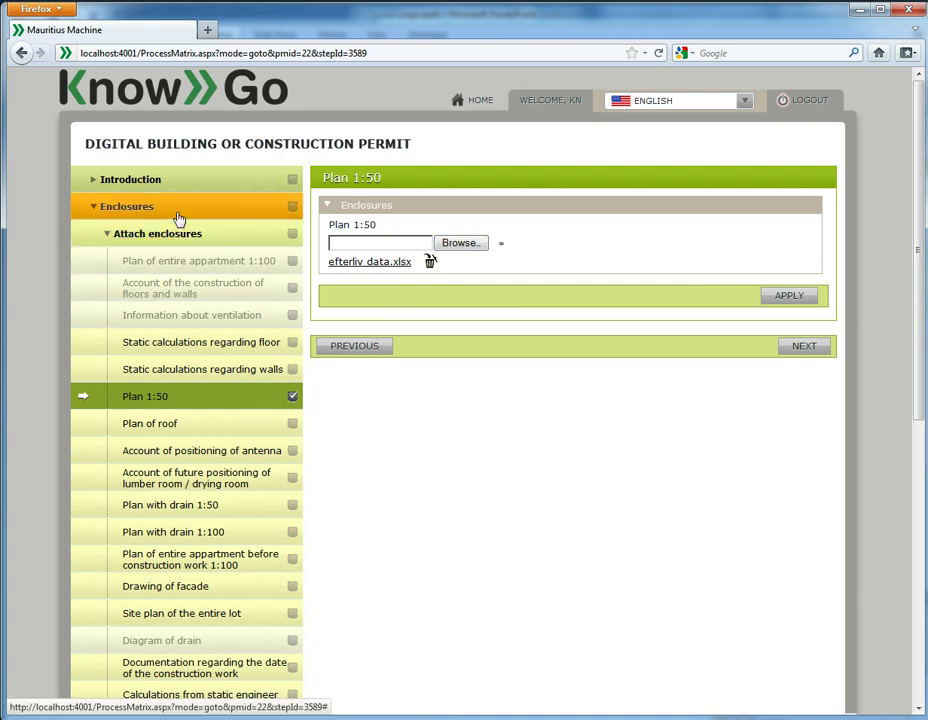
left_click(136, 211)
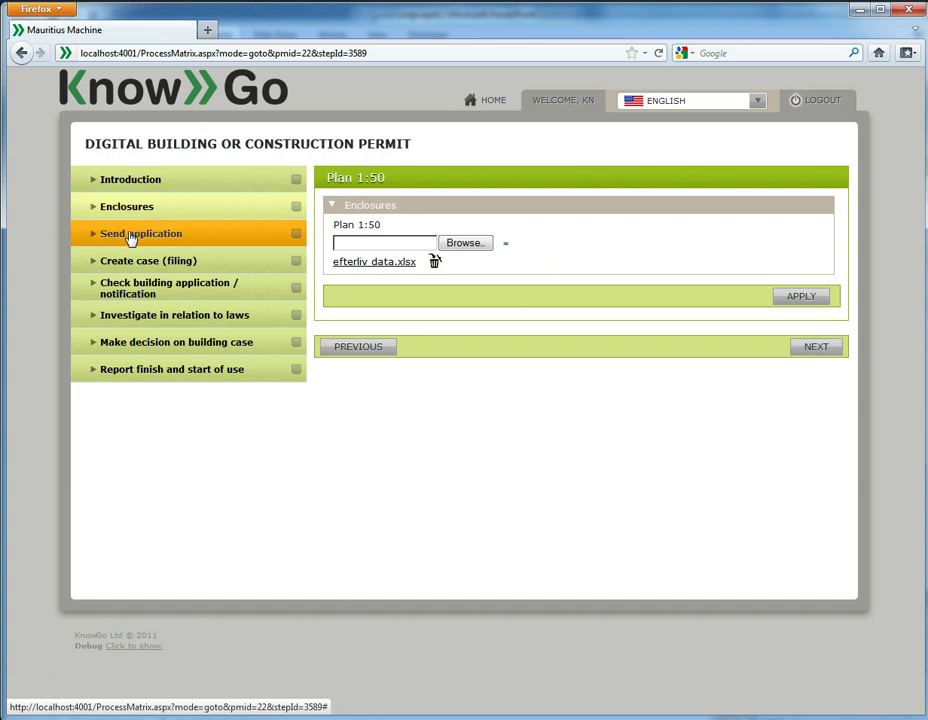
Step: Tick 'Applicant has digital signature' under About submission, apply it, and expand Submission of application
left_click(131, 238)
left_click(153, 262)
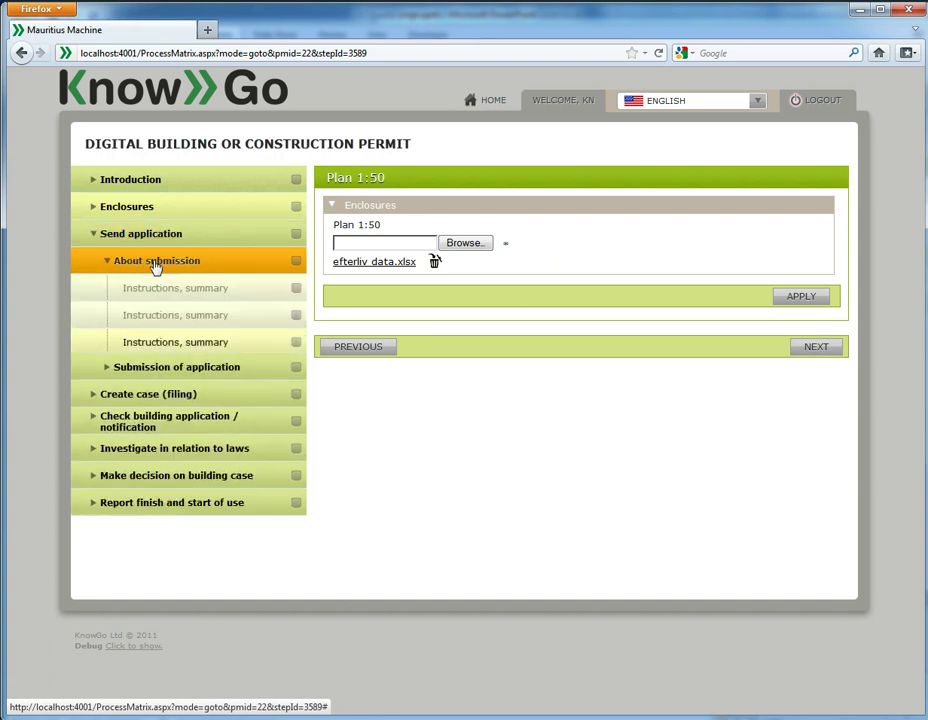
left_click(180, 346)
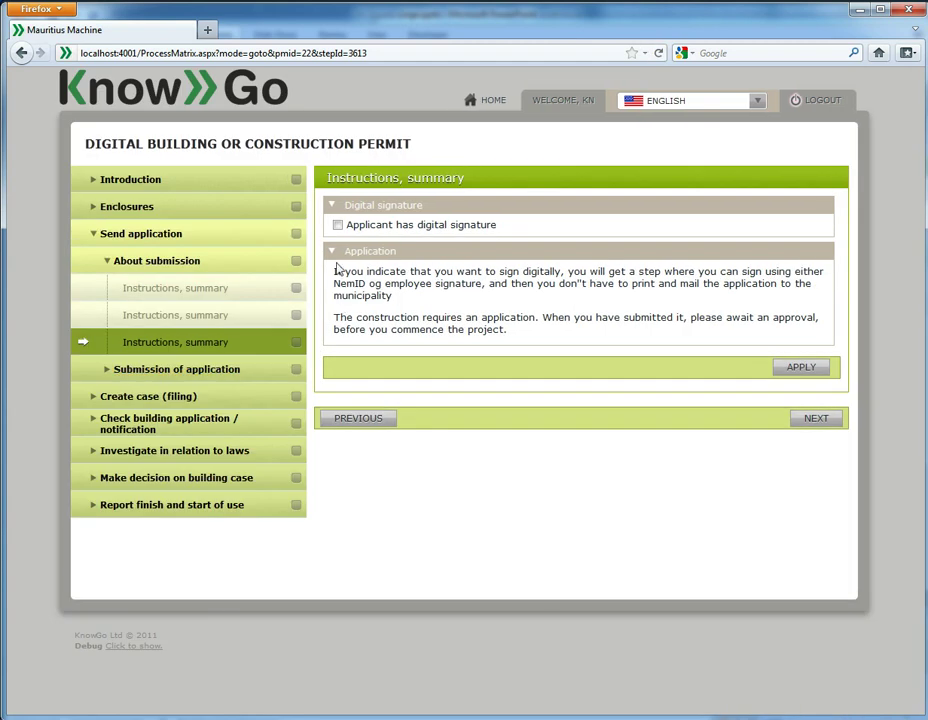
left_click(338, 226)
left_click(800, 372)
left_click(225, 371)
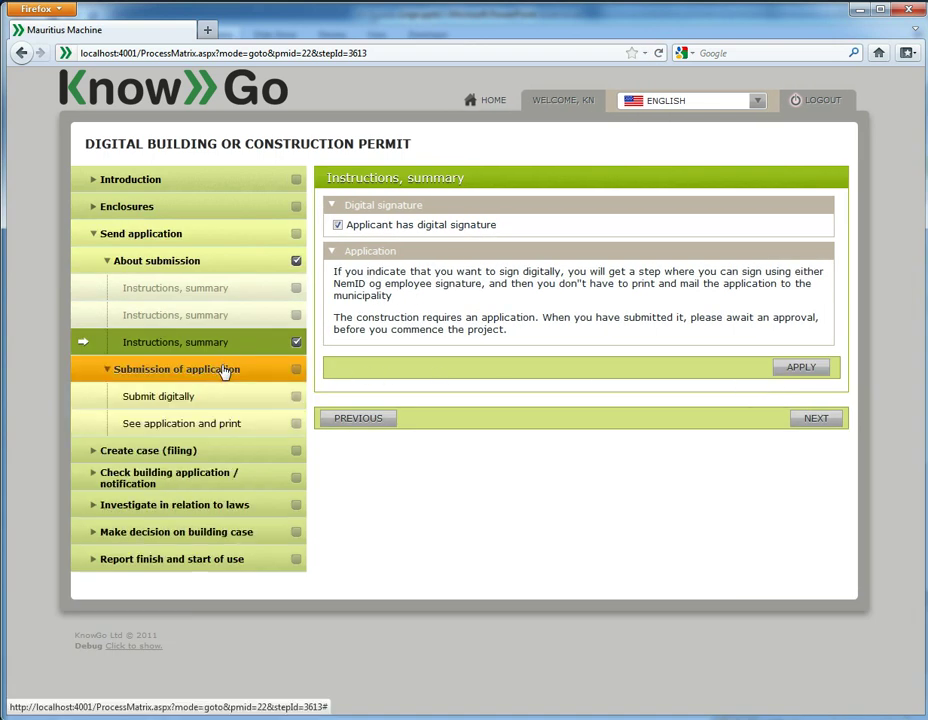
left_click(213, 402)
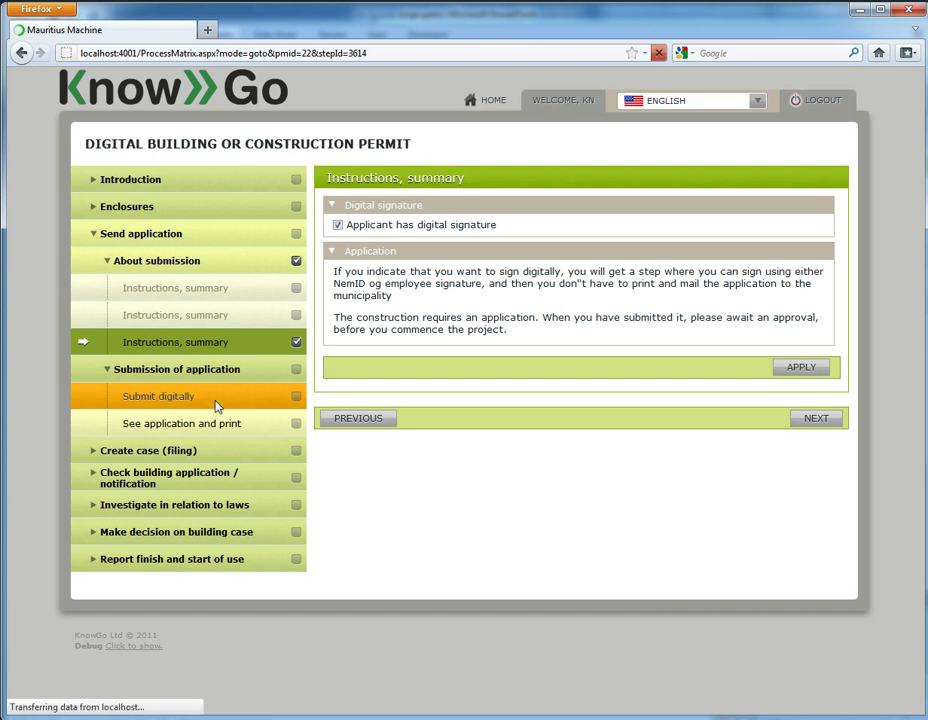
left_click(217, 407)
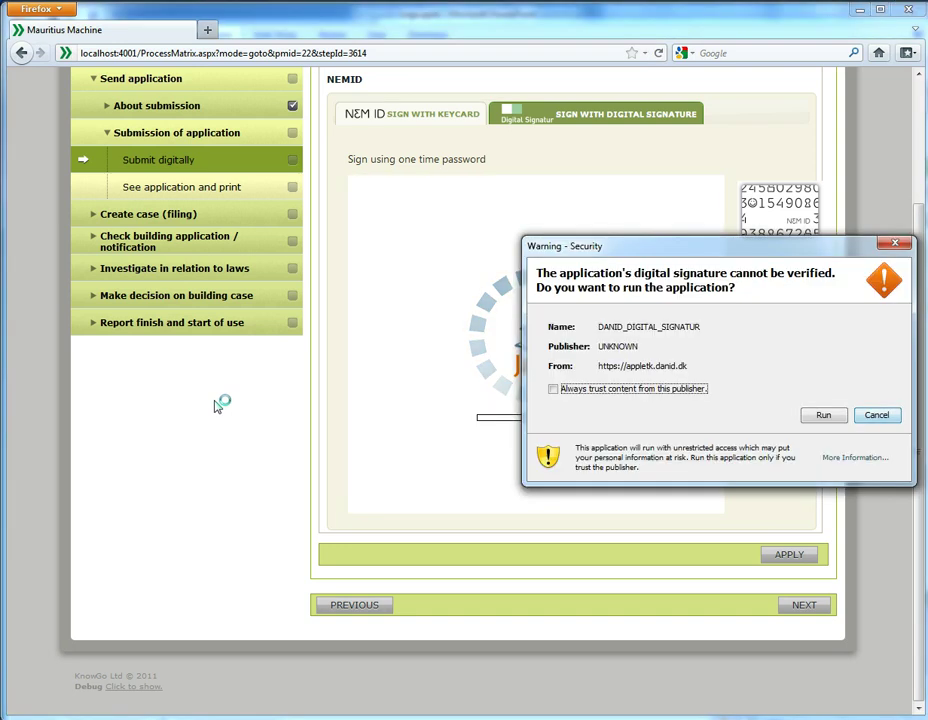
left_click(824, 416)
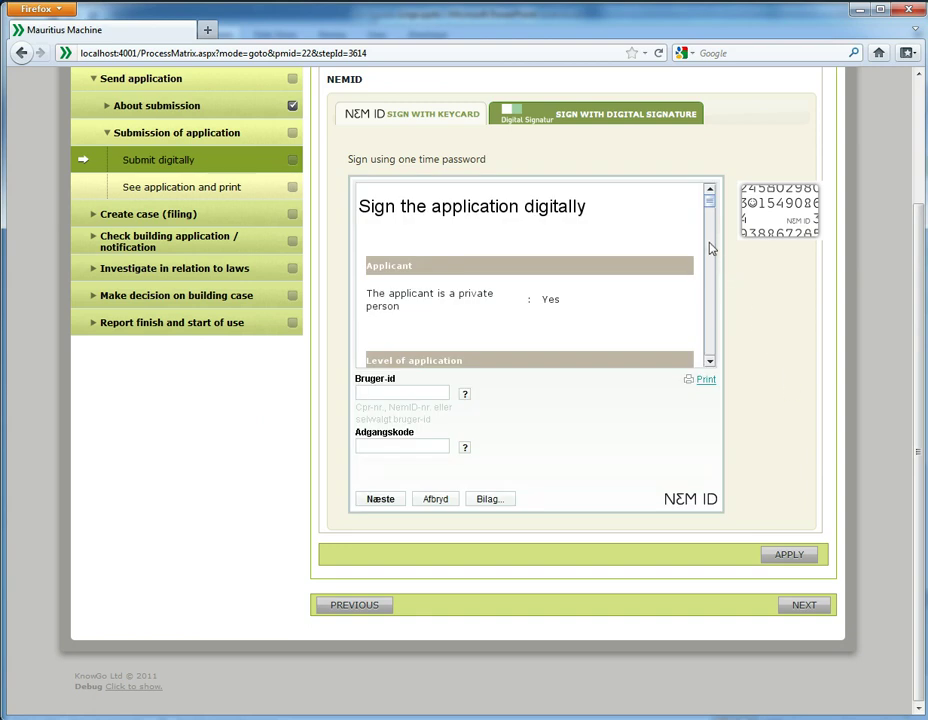
left_click_drag(714, 196, 716, 220)
left_click(709, 261)
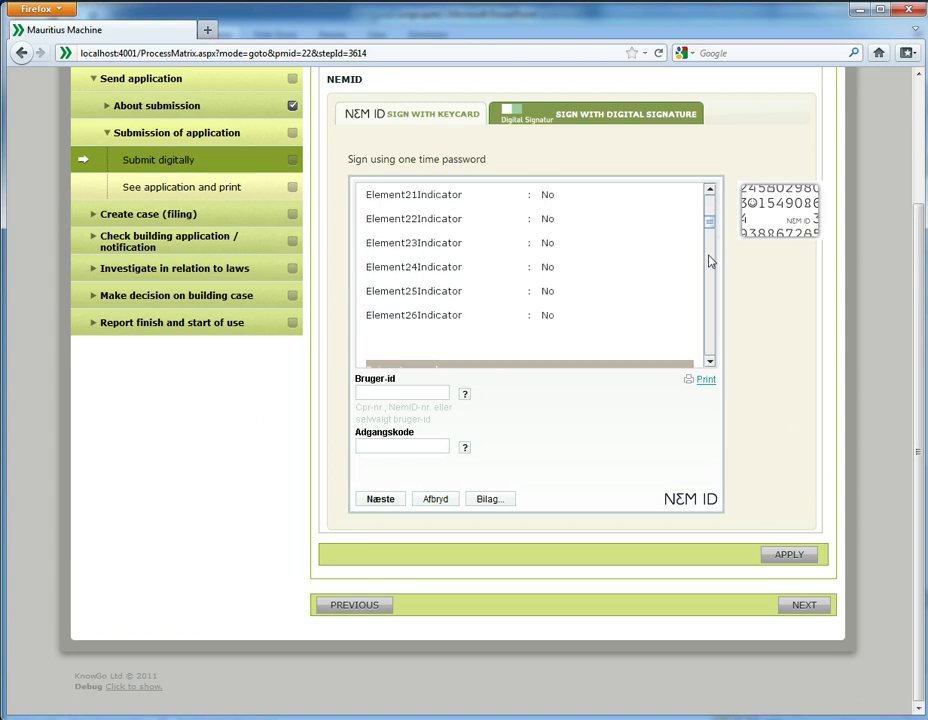
left_click(709, 261)
left_click(709, 261)
left_click(710, 263)
left_click(711, 265)
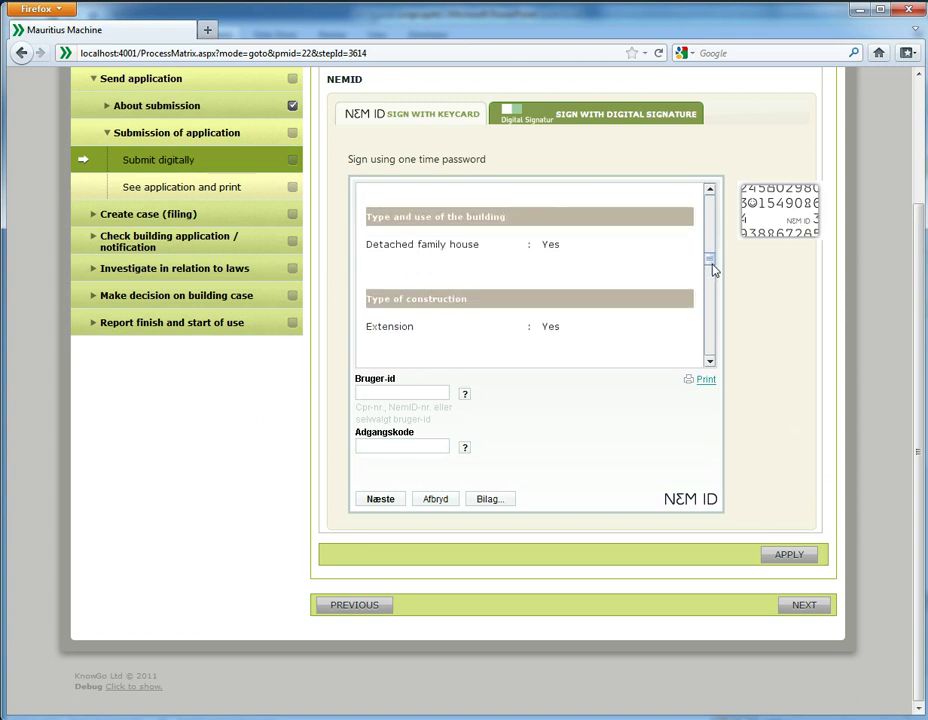
scroll(713, 270, "down", 5)
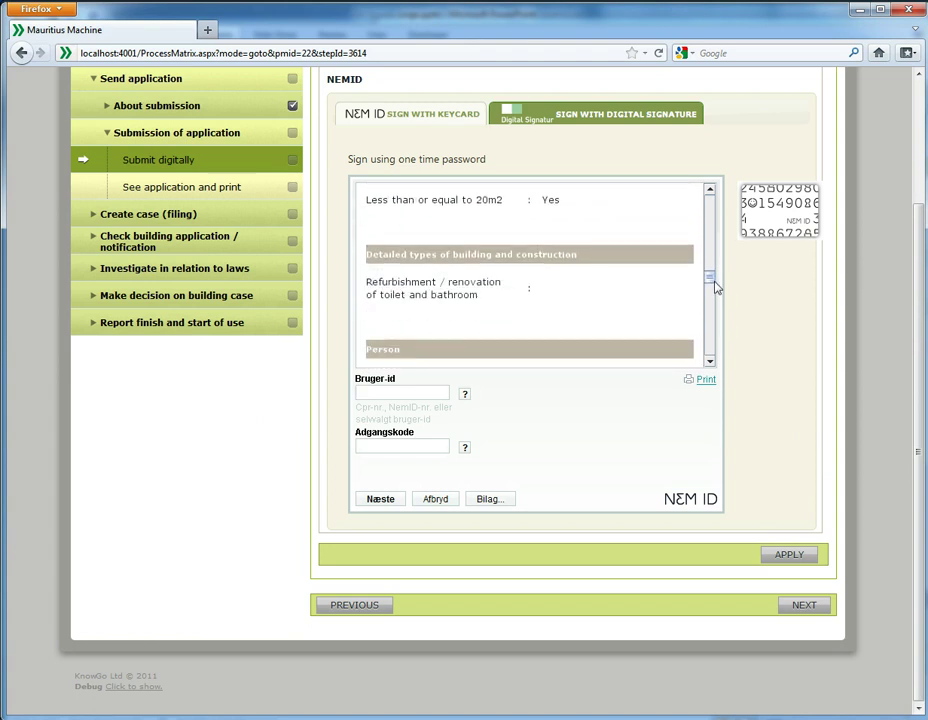
scroll(713, 288, "down", 10)
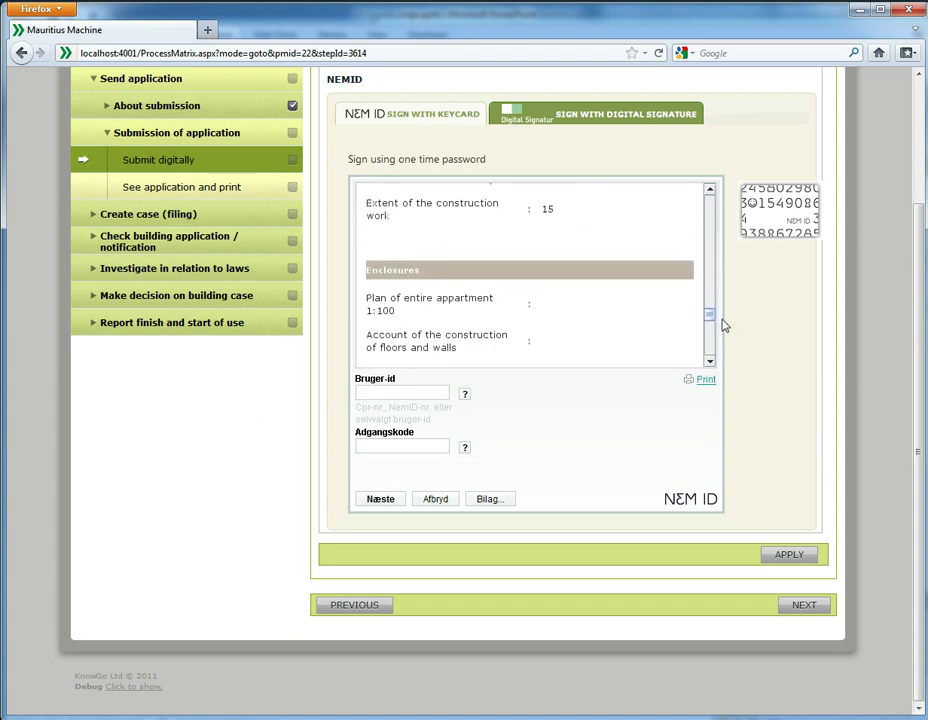
scroll(724, 325, "down", 5)
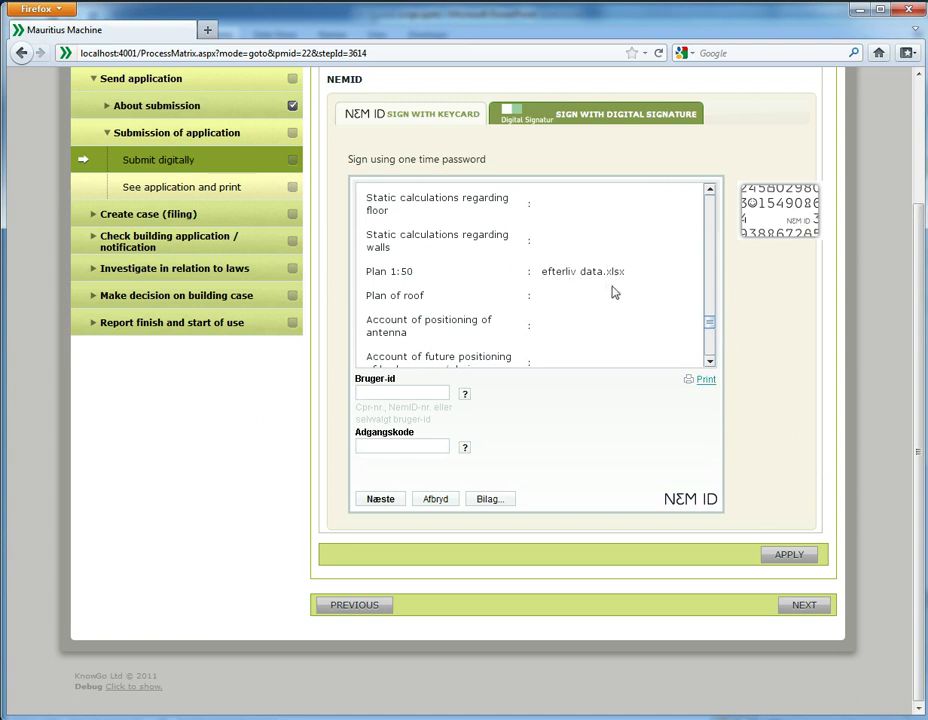
left_click(430, 392)
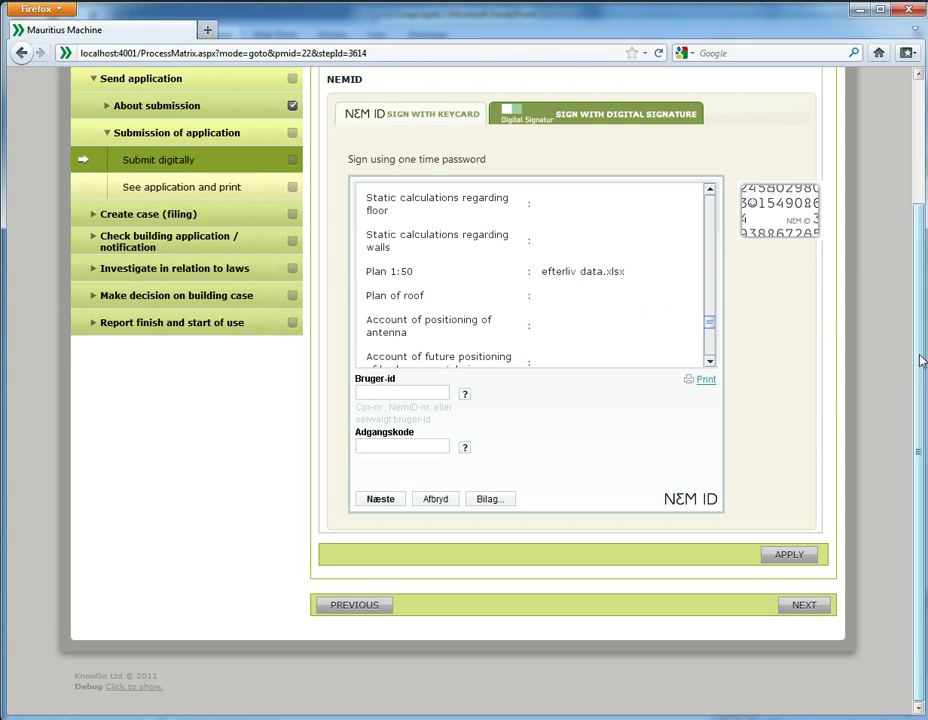
scroll(921, 360, "up", 3)
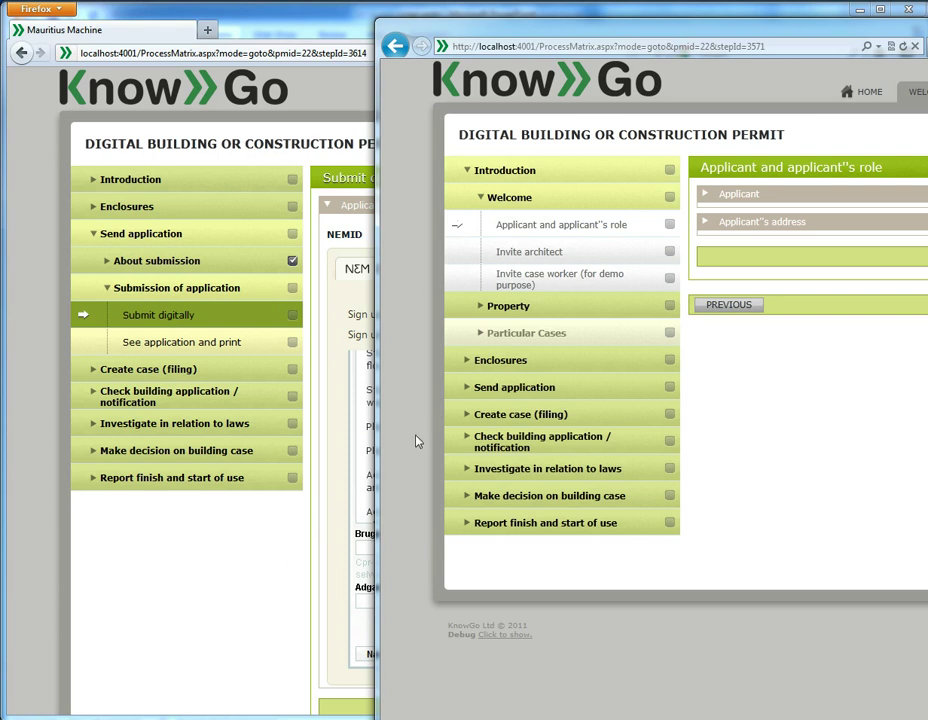
Step: In the second window, expand Send application and try the Submit digitally step
left_click(513, 392)
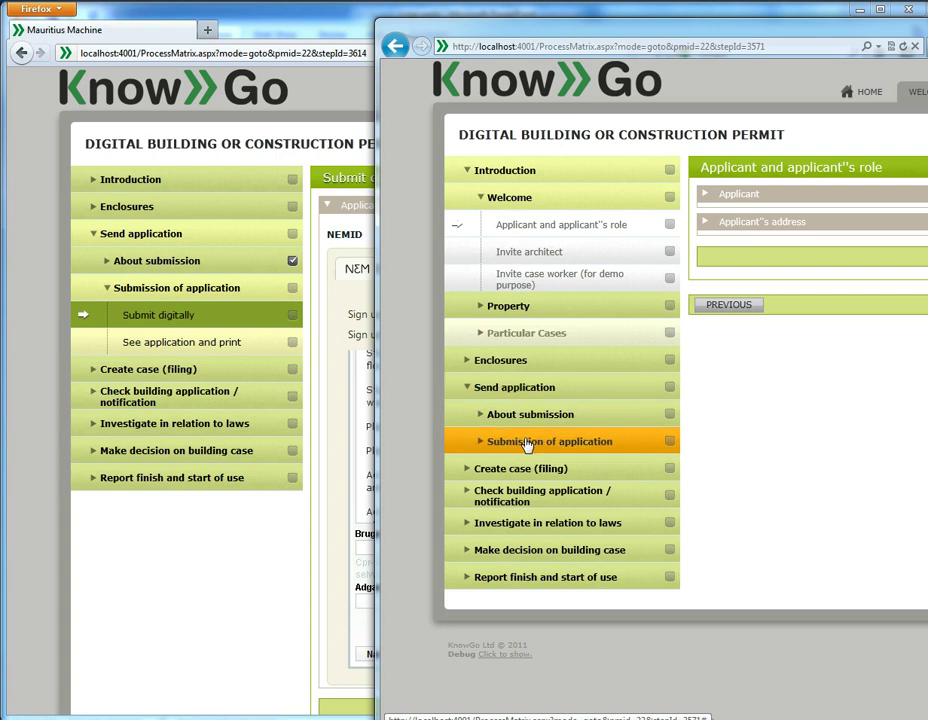
left_click(528, 444)
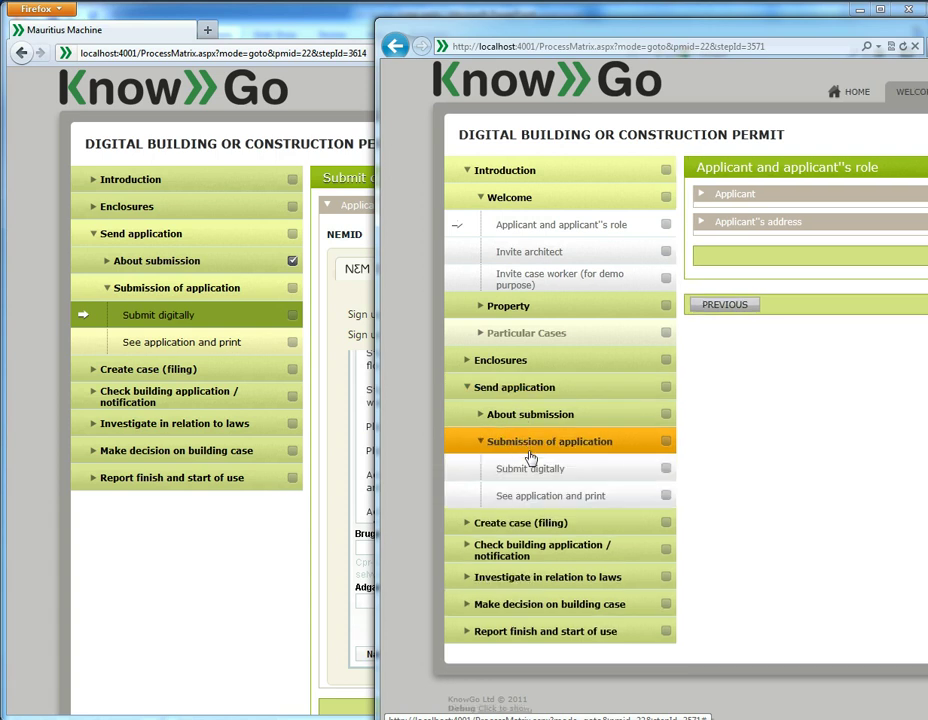
left_click(533, 470)
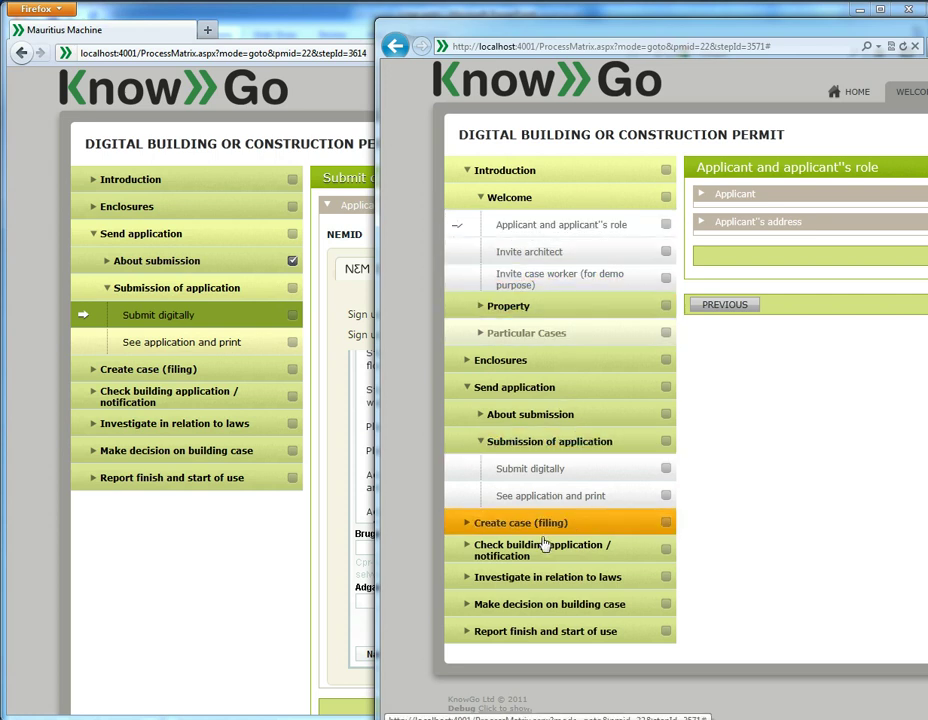
Step: Open the Lov om planlægning law check, then return to the applicant's window
left_click(547, 578)
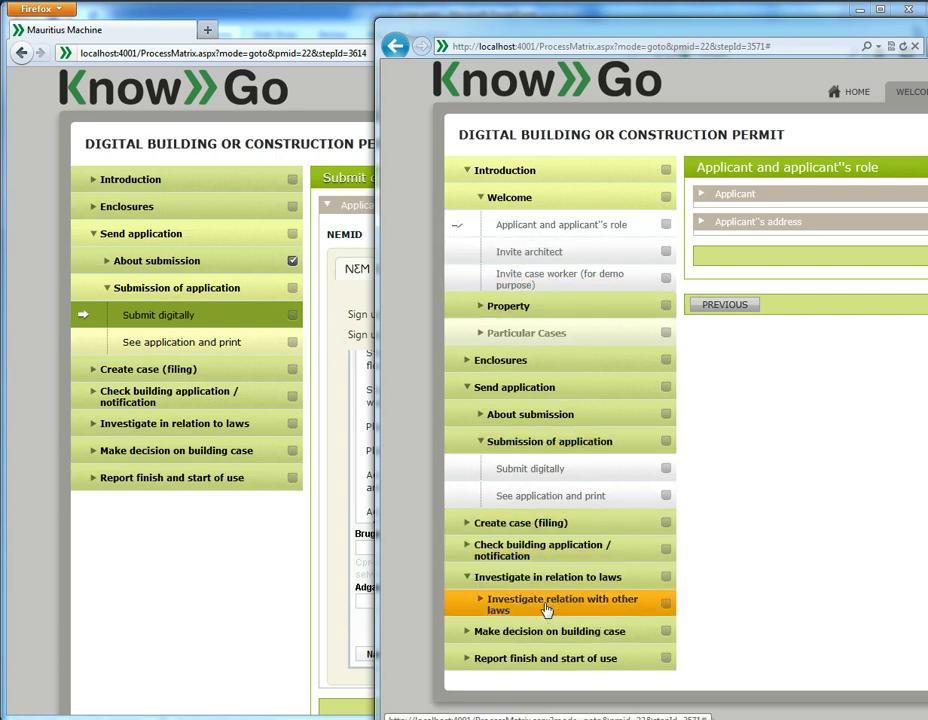
left_click(547, 606)
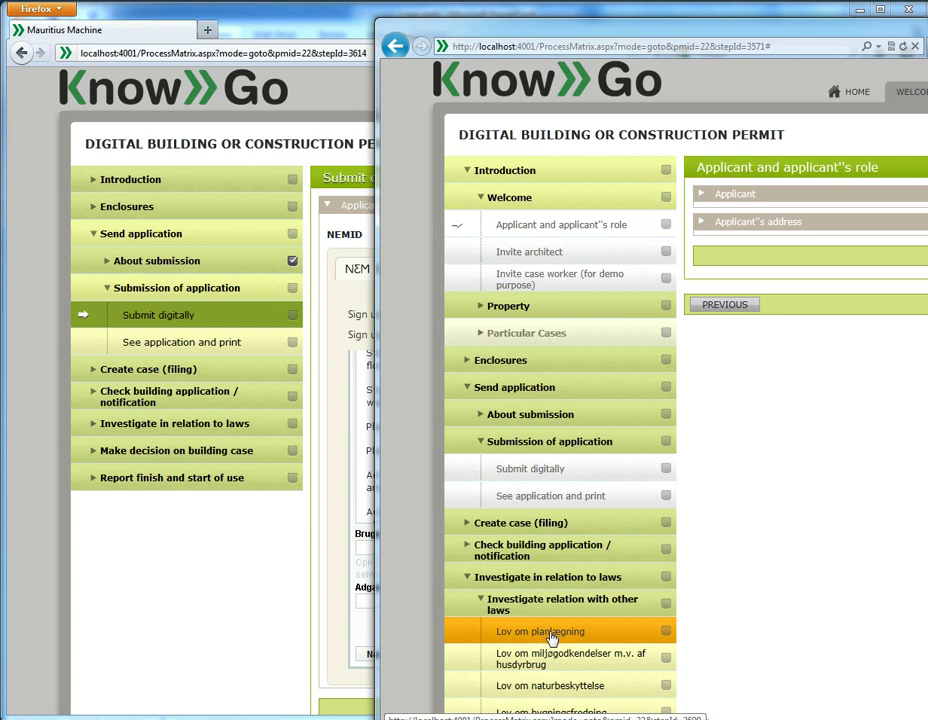
left_click(549, 636)
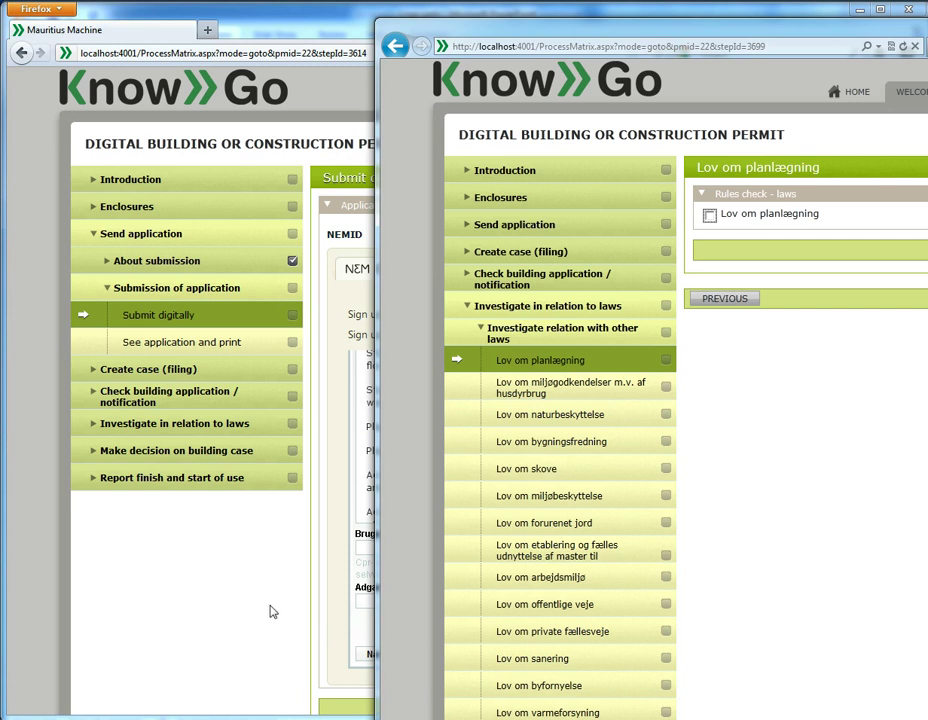
left_click(280, 610)
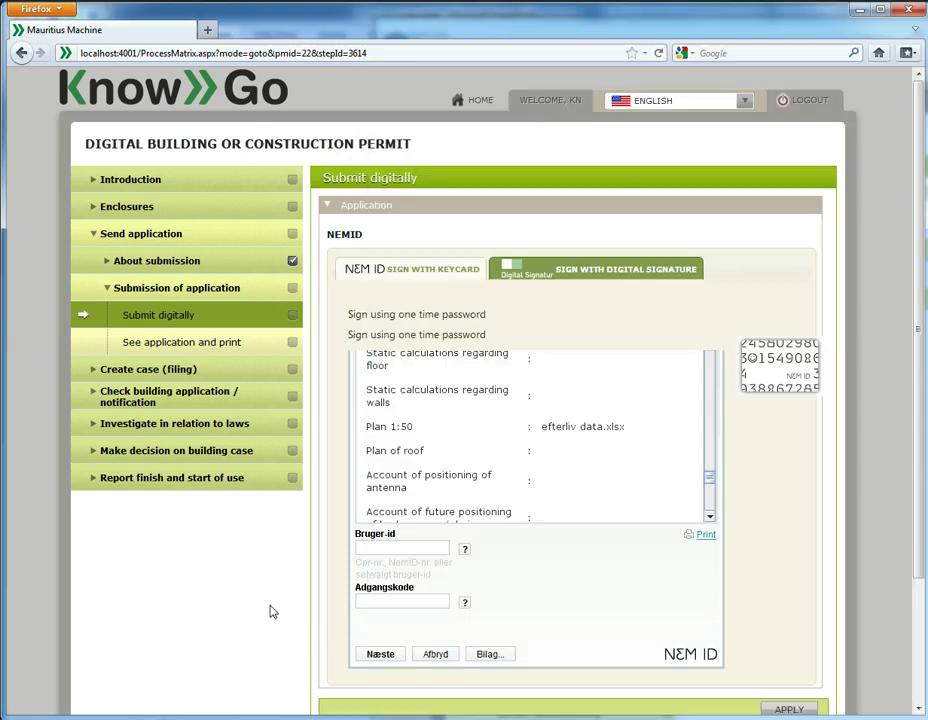
Step: Expand the Make decision on building case, Make decision and Consultation sections
left_click(167, 451)
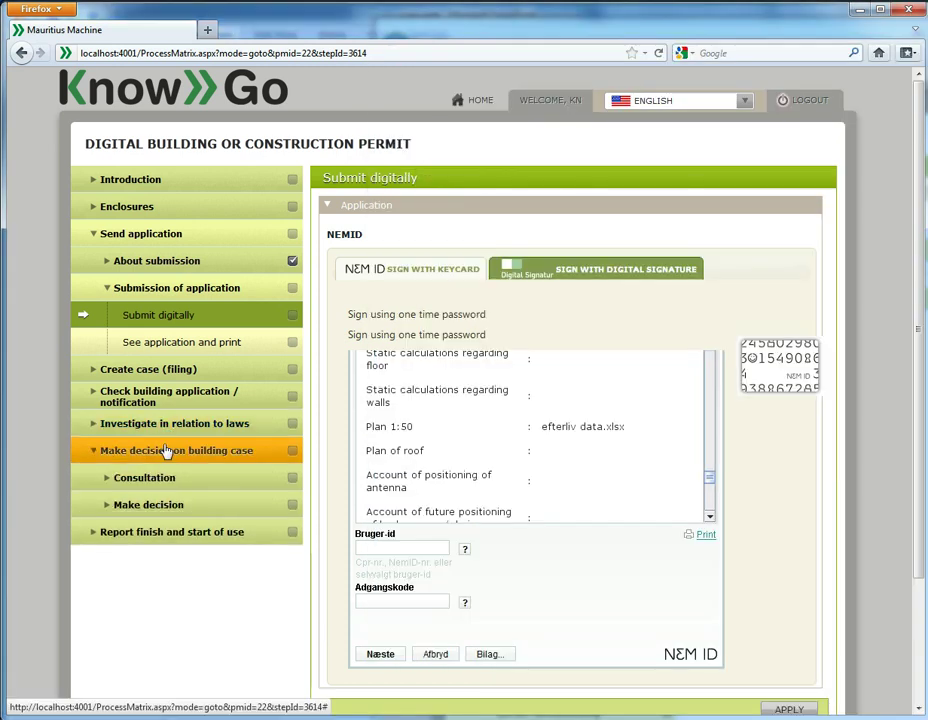
left_click(173, 506)
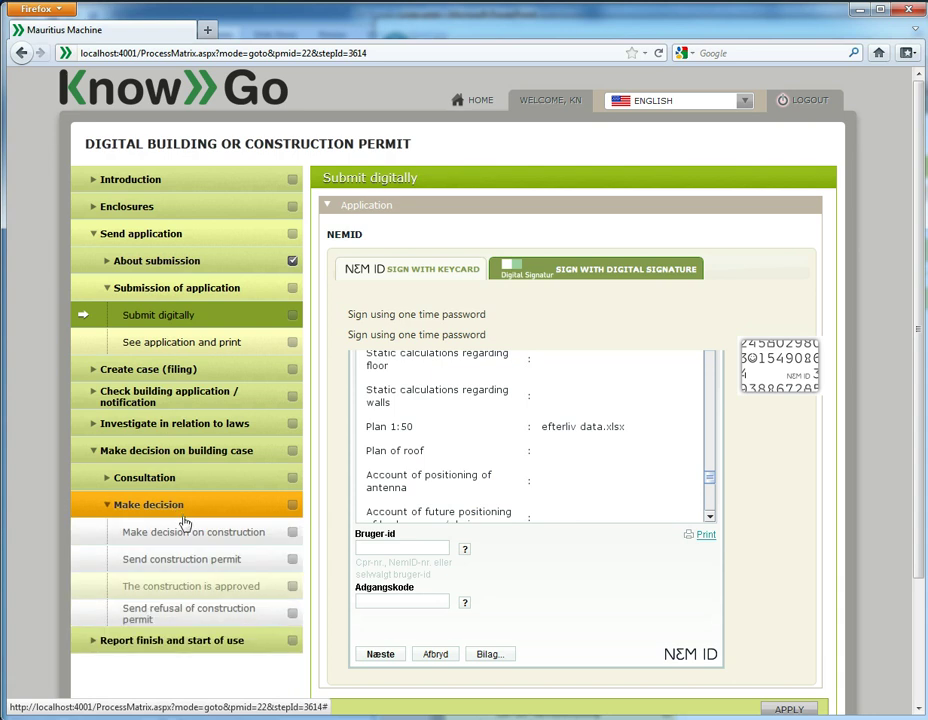
left_click(165, 480)
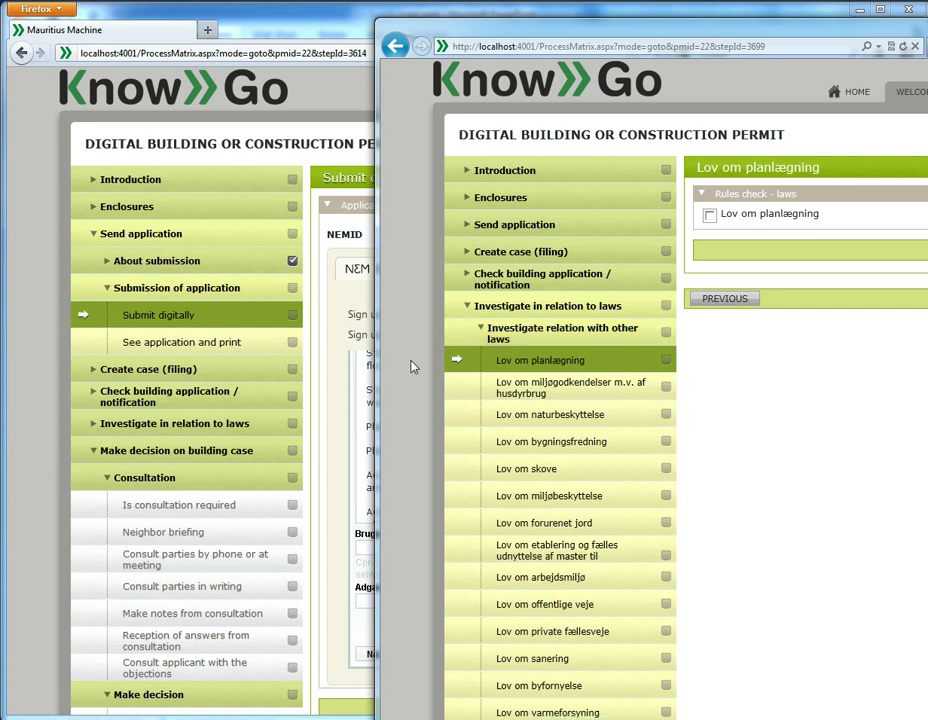
Step: In the applicant's window, open the Lov om planlægning law check and its rules-check checkbox
left_click(243, 426)
left_click(228, 428)
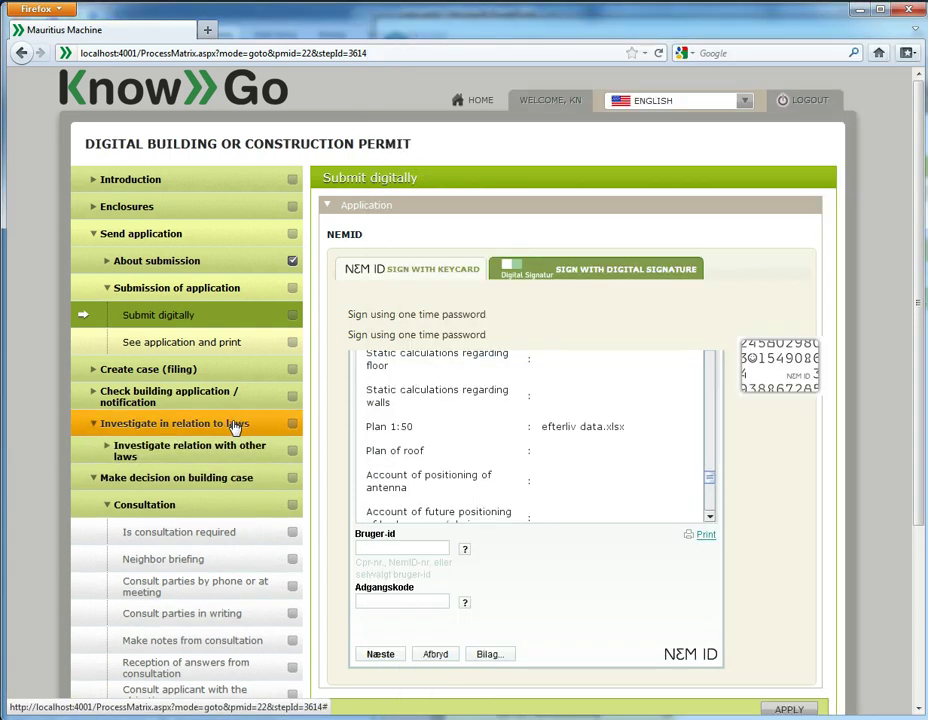
left_click(220, 452)
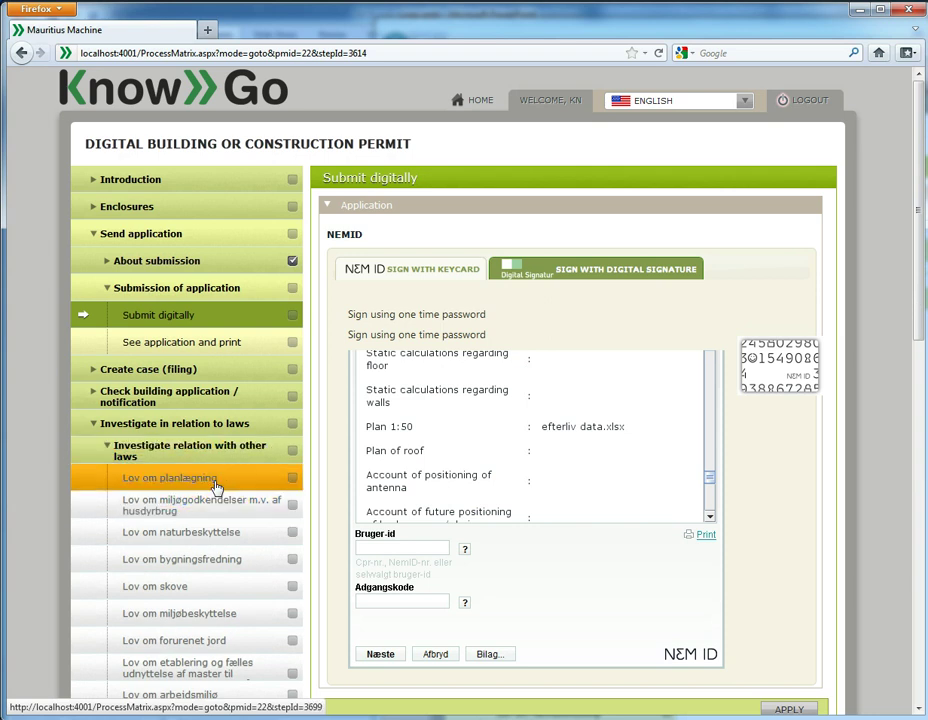
left_click(215, 487)
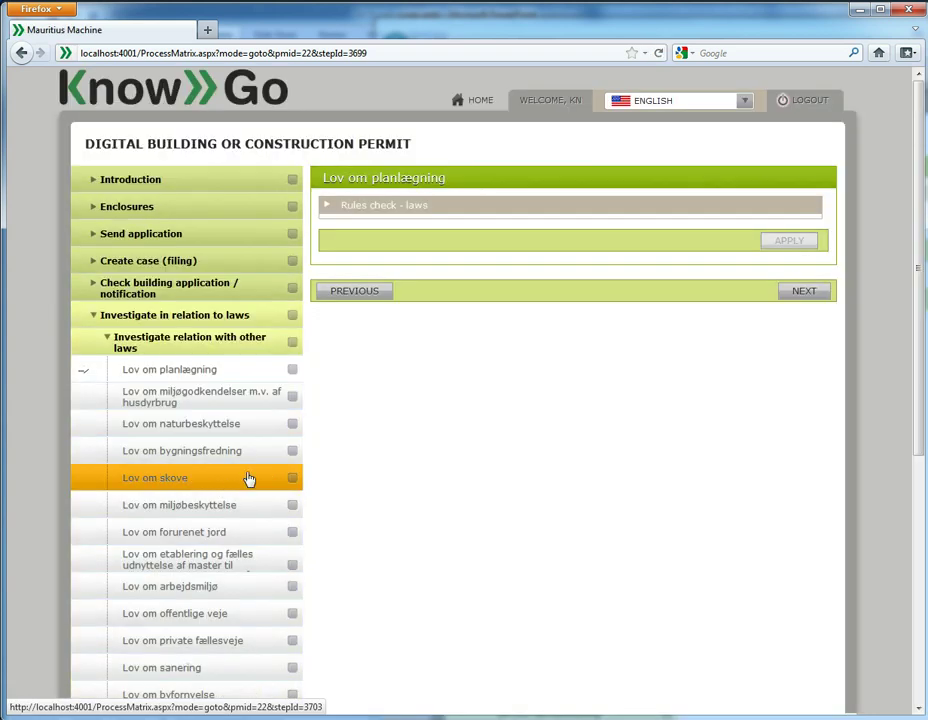
left_click(428, 208)
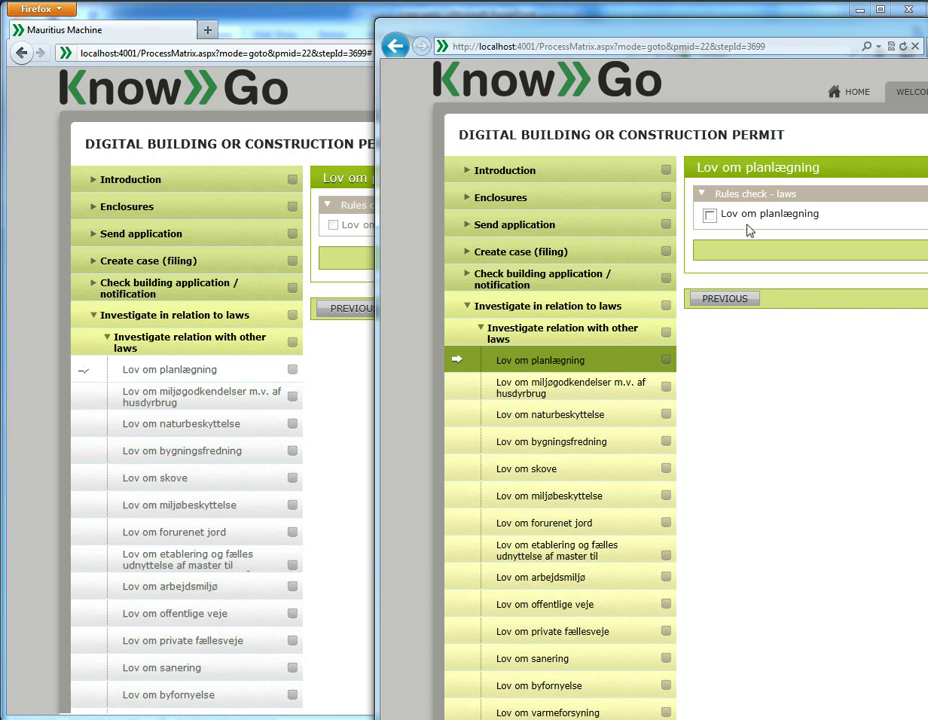
Step: Tick Lov om planlægning in the caseworker's window and confirm it shows ticked for the applicant
left_click(710, 215)
left_click(362, 400)
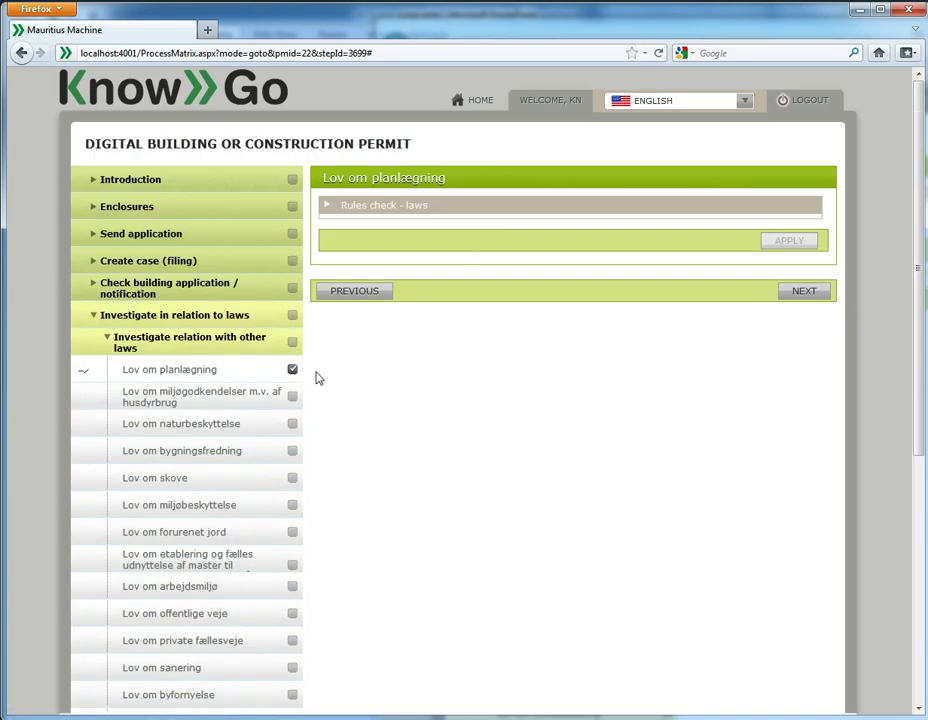
left_click(457, 206)
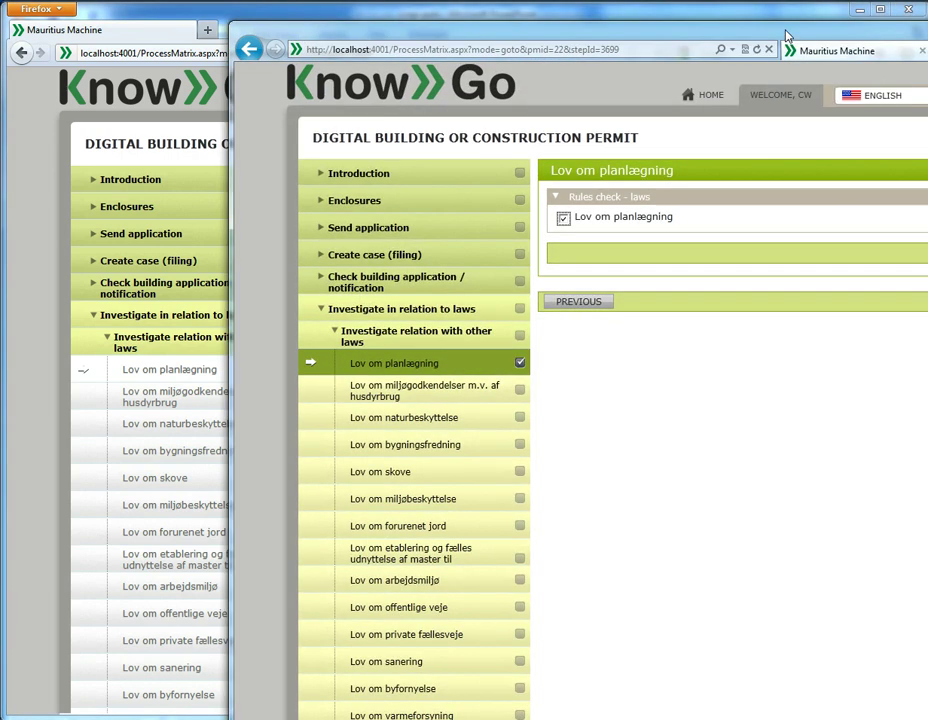
left_click_drag(820, 21, 611, 17)
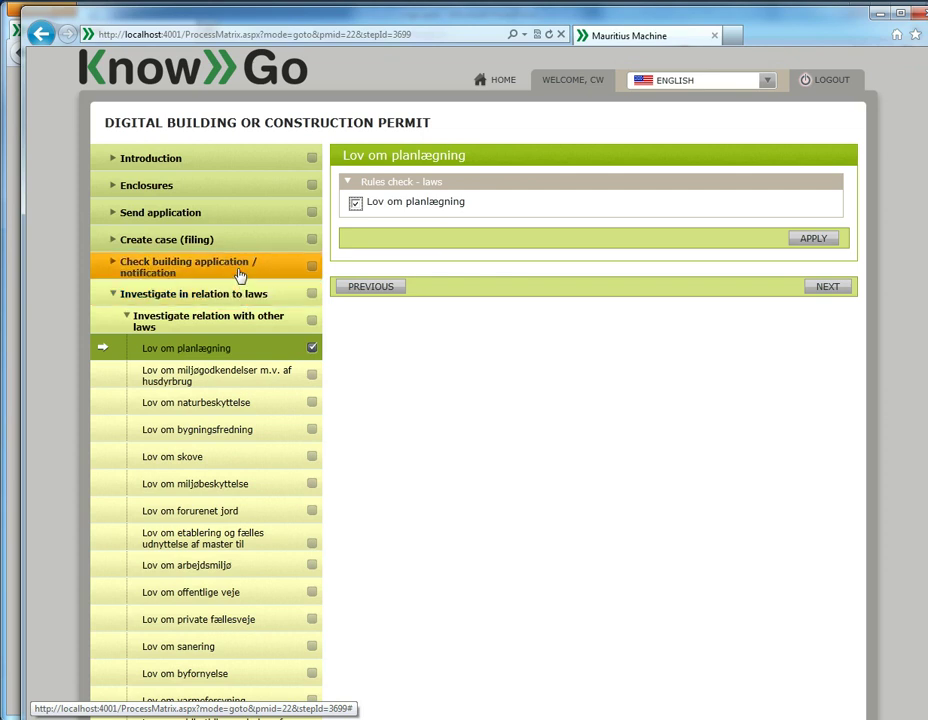
Step: Under Make decision on building case, open Make decision on construction and tick Construction is approved
left_click(238, 272)
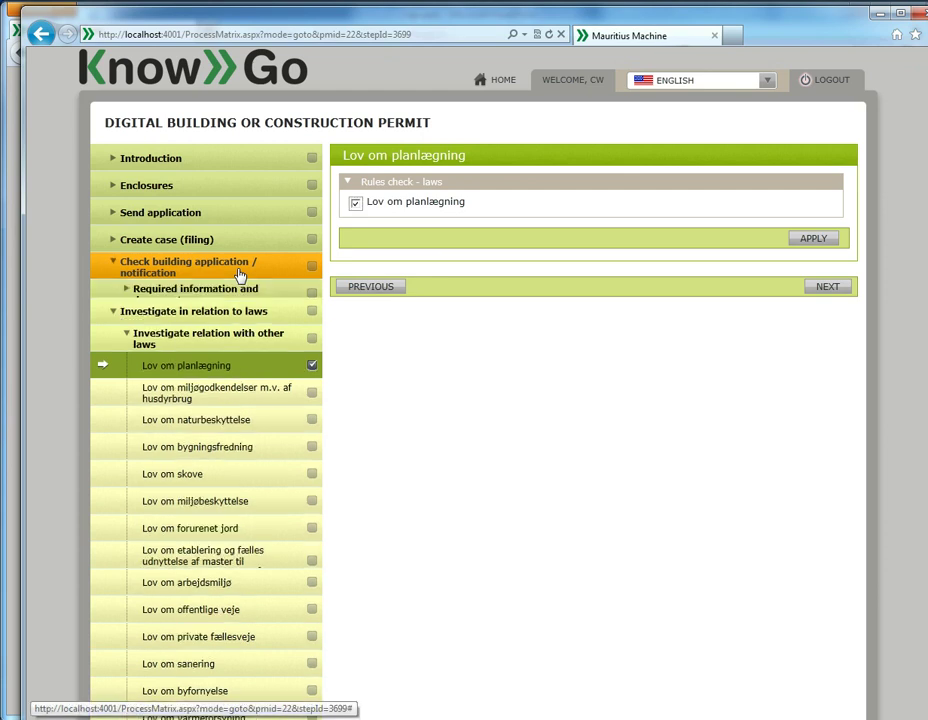
left_click(238, 272)
left_click(228, 292)
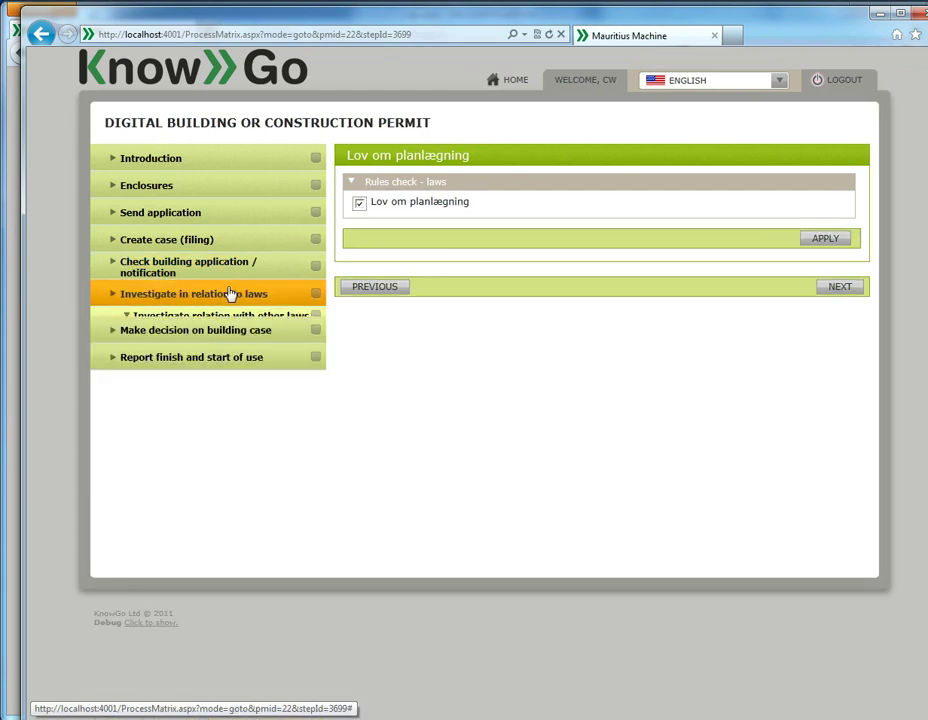
left_click(228, 330)
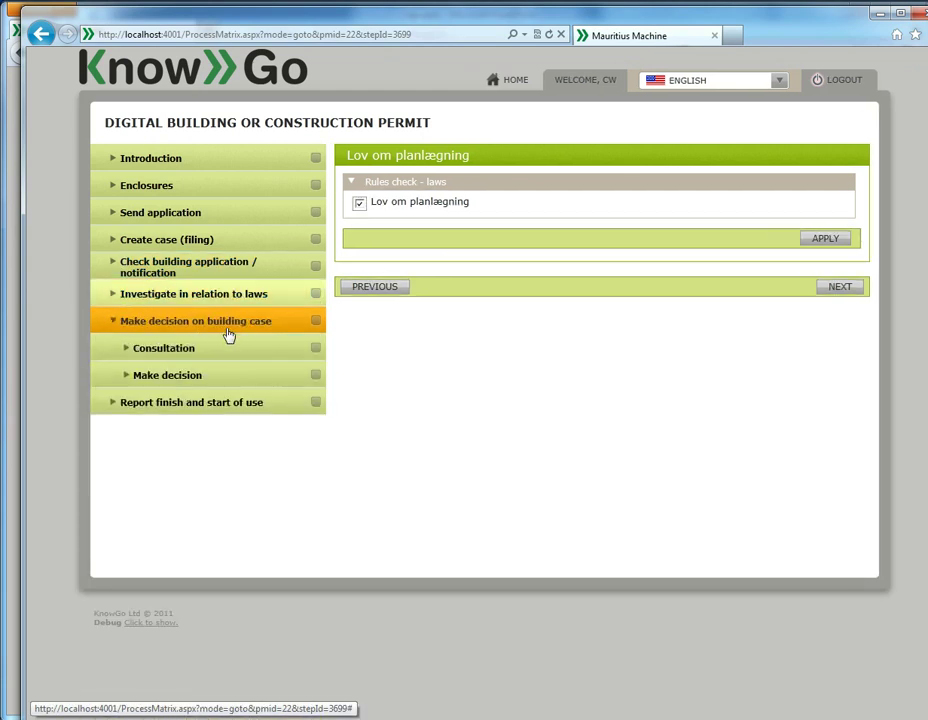
left_click(215, 381)
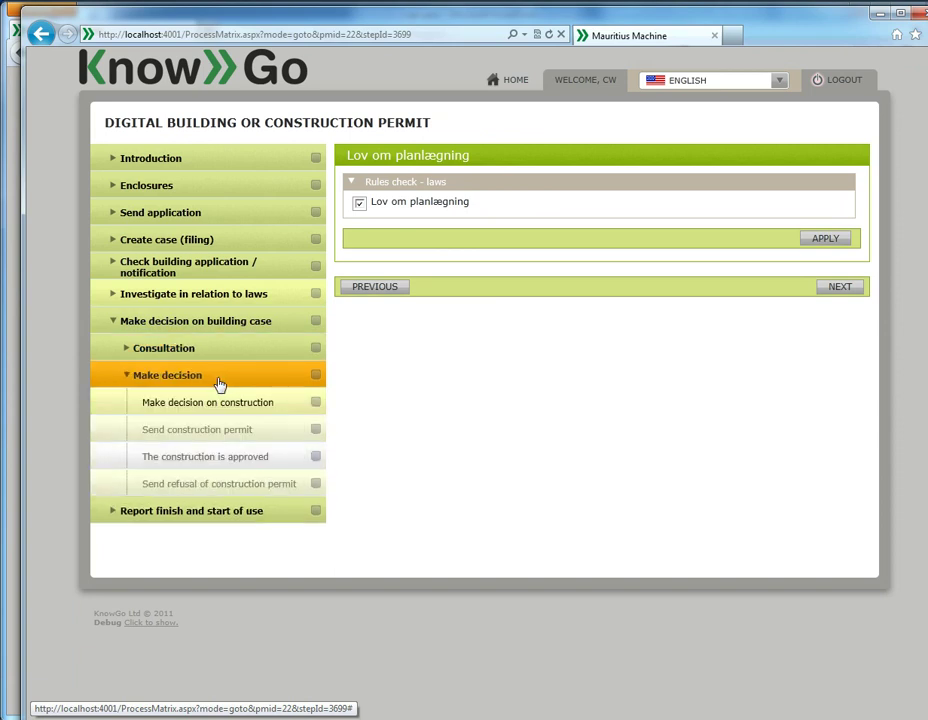
left_click(238, 408)
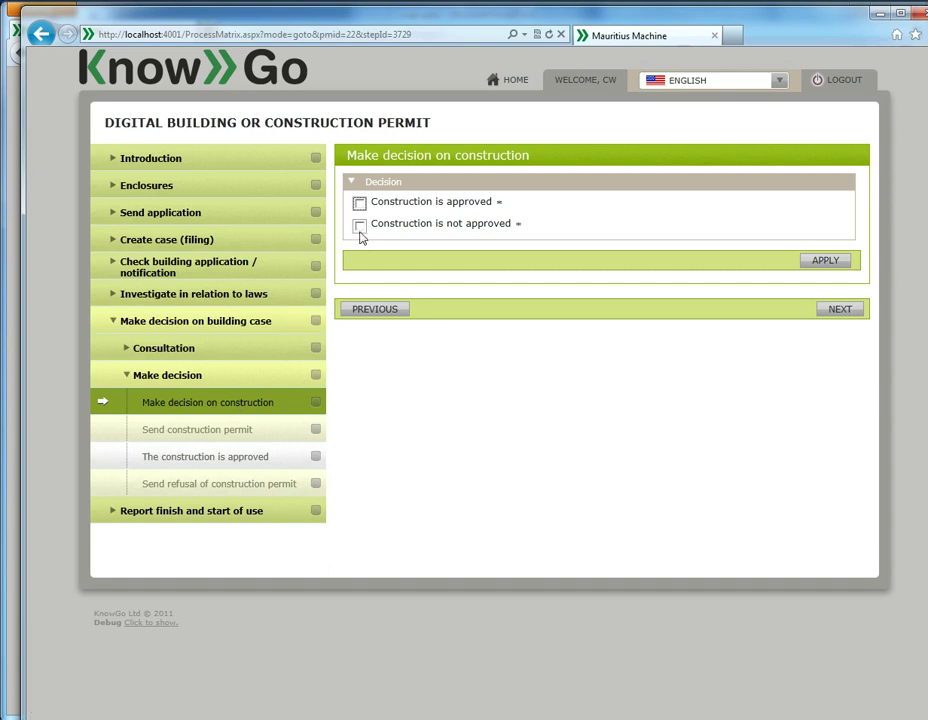
left_click(359, 203)
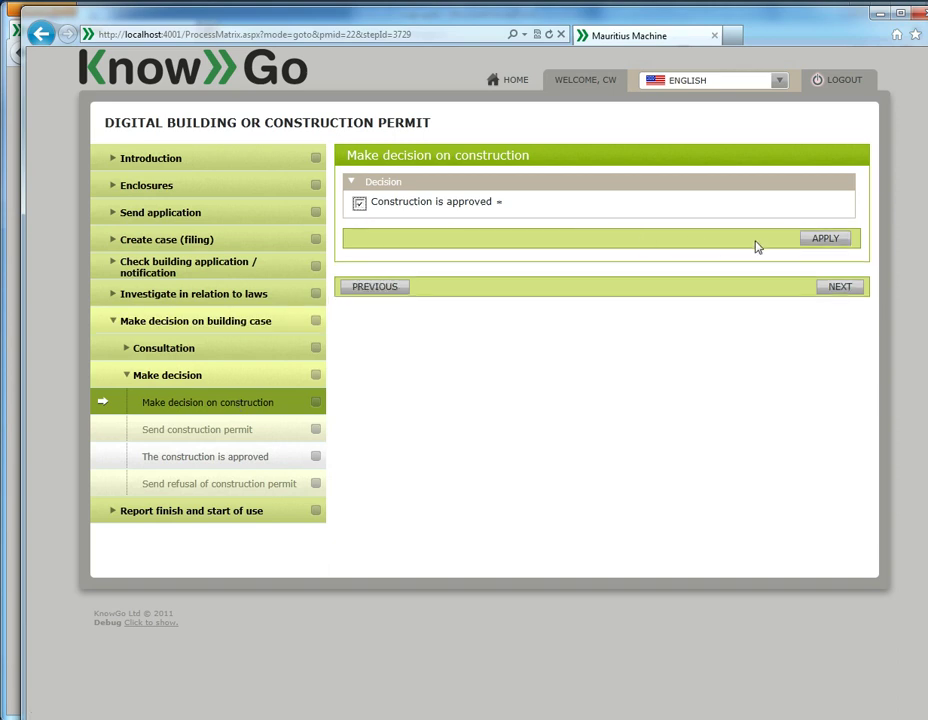